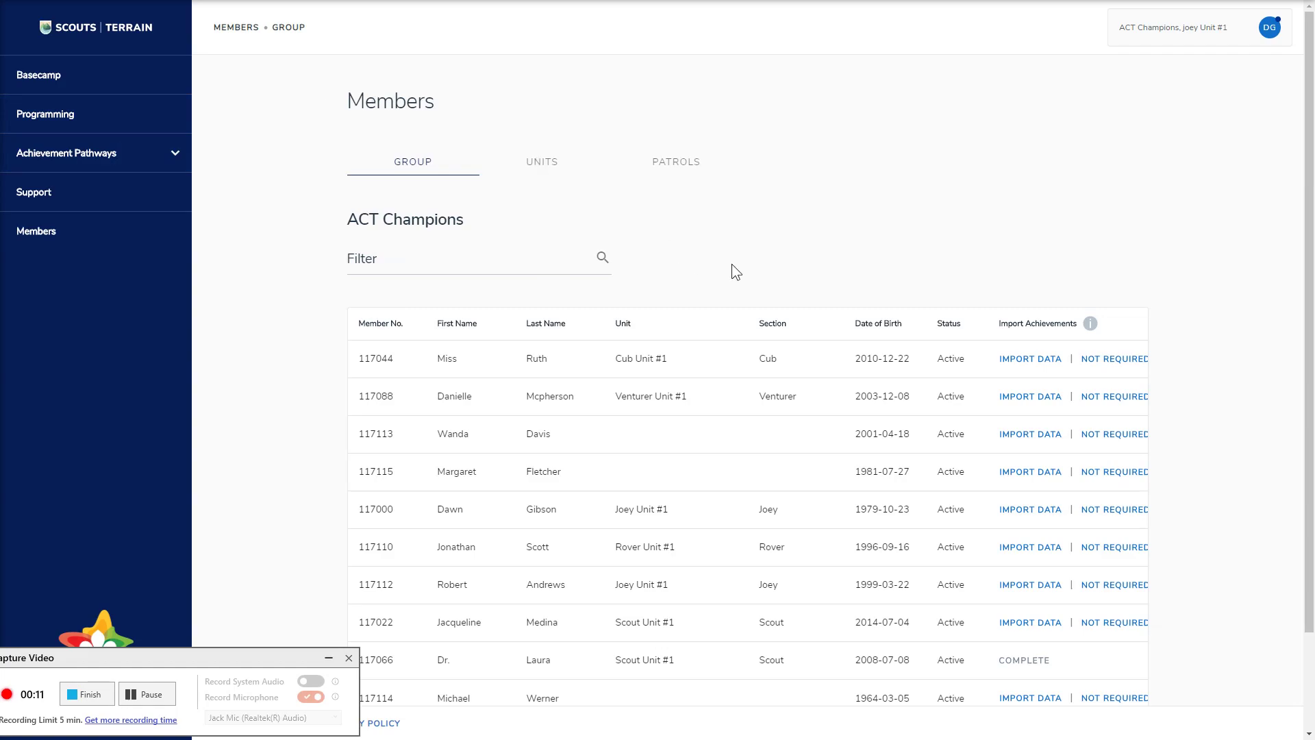
# Examine the unit creation form and its available sections, and leave it without creating a unit.
pyautogui.scroll(-2, 974, 655)
pyautogui.scroll(2, 854, 436)
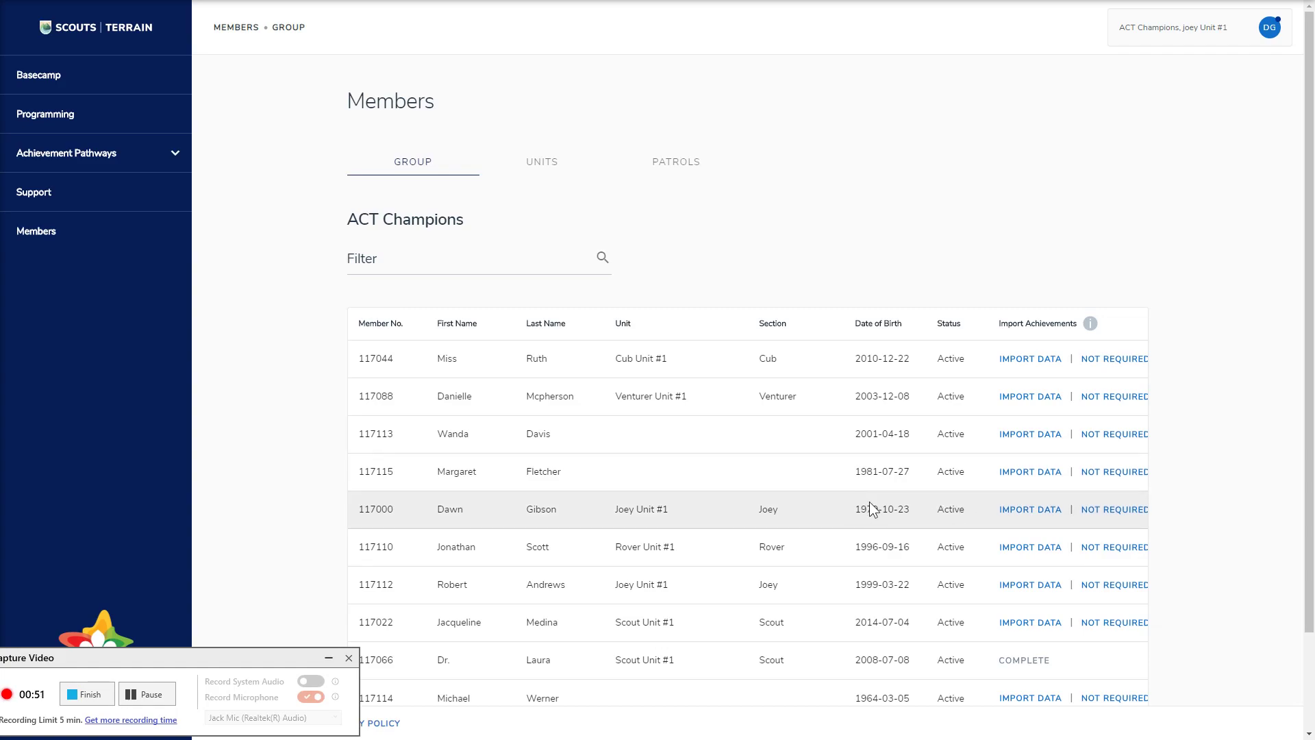
pyautogui.click(549, 174)
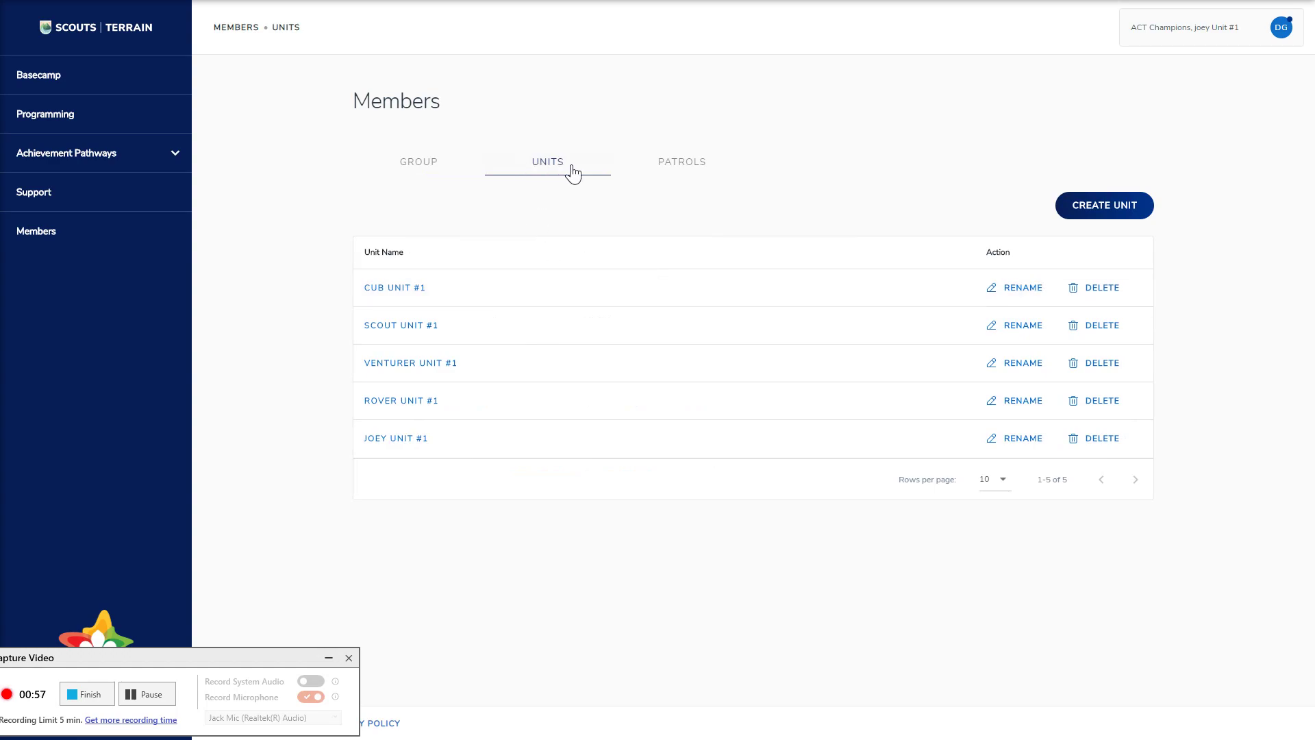
pyautogui.click(1106, 207)
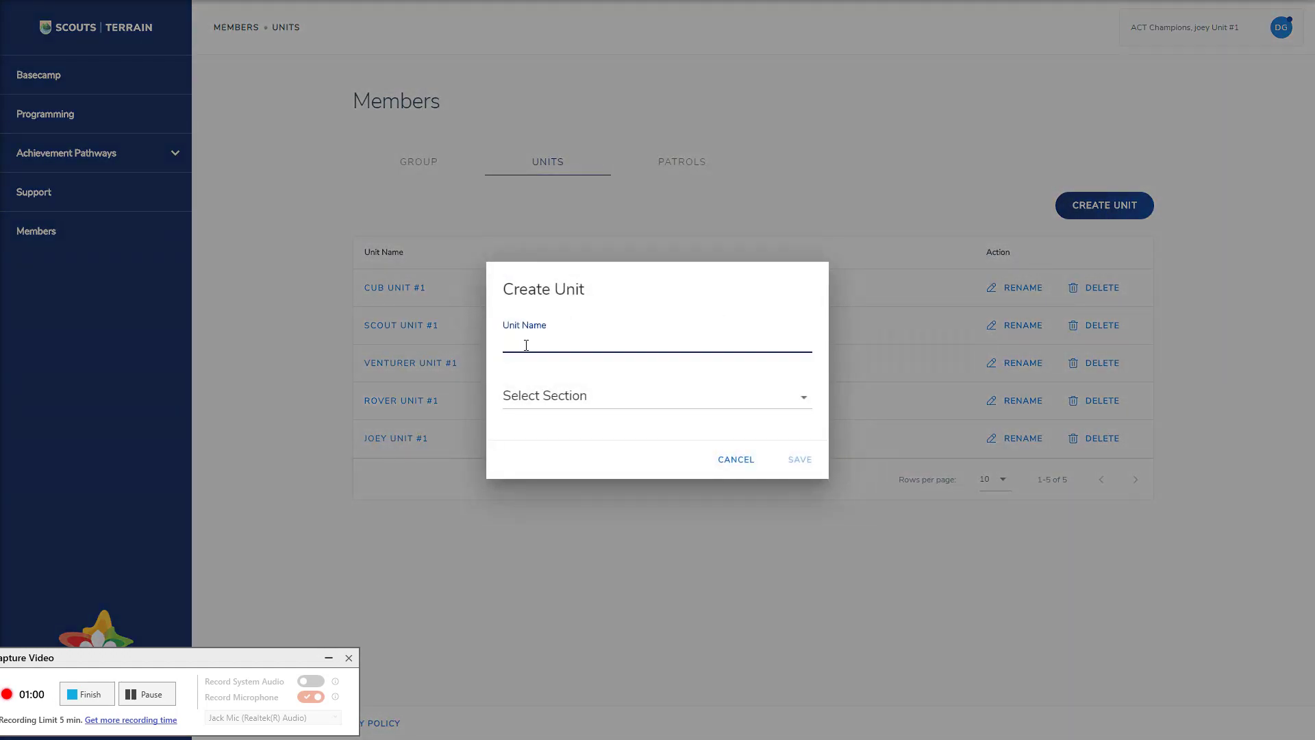
pyautogui.click(590, 407)
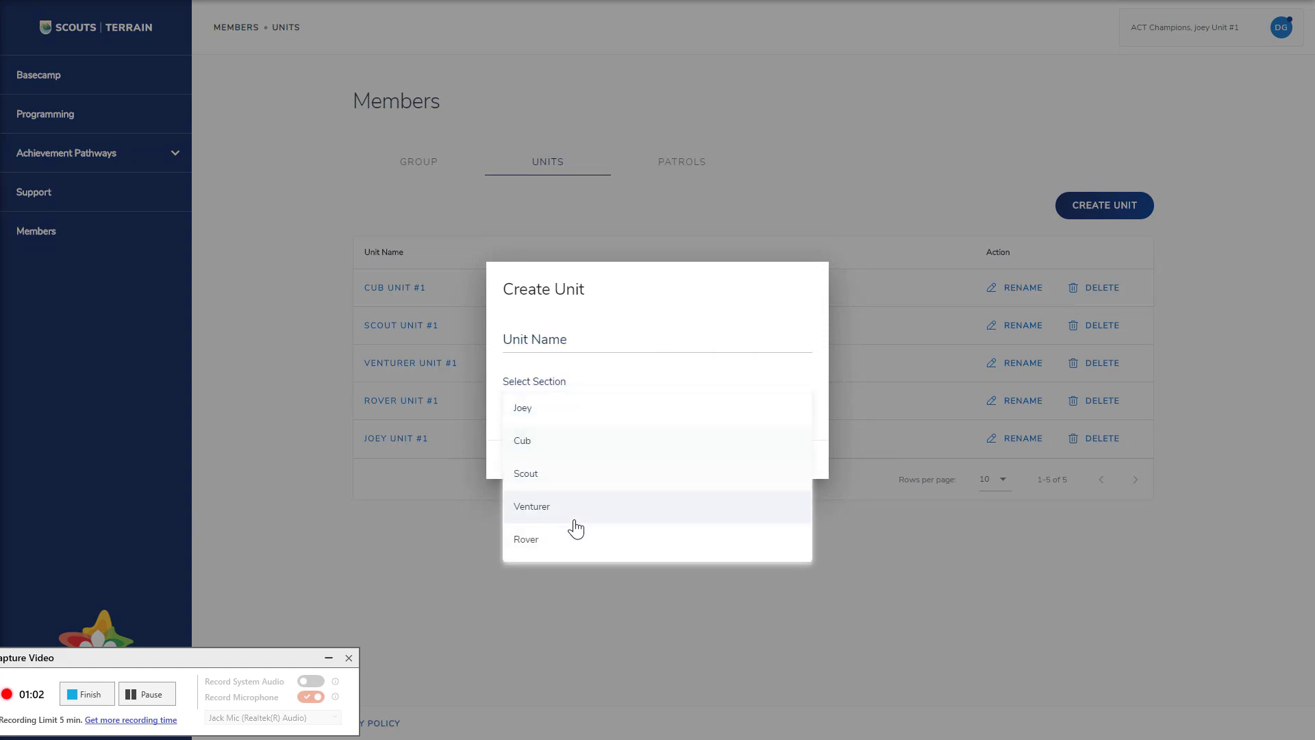
pyautogui.click(608, 286)
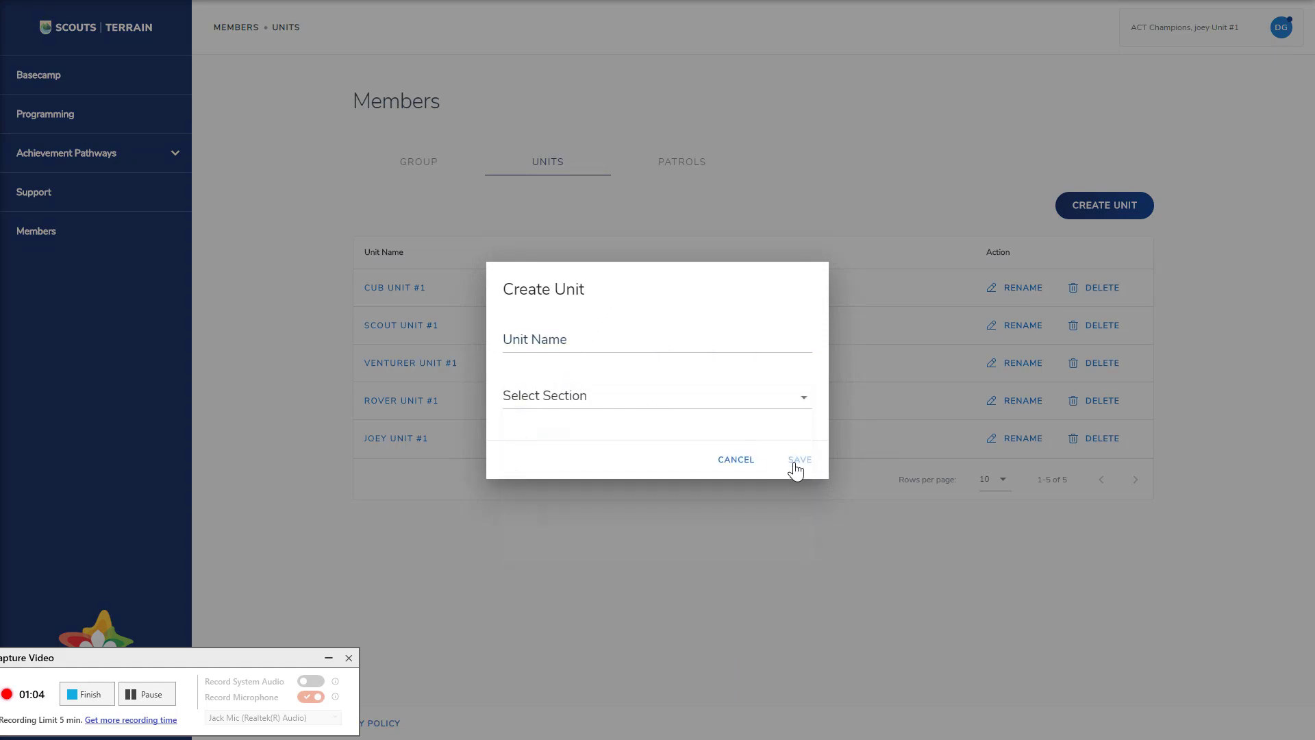
pyautogui.click(727, 470)
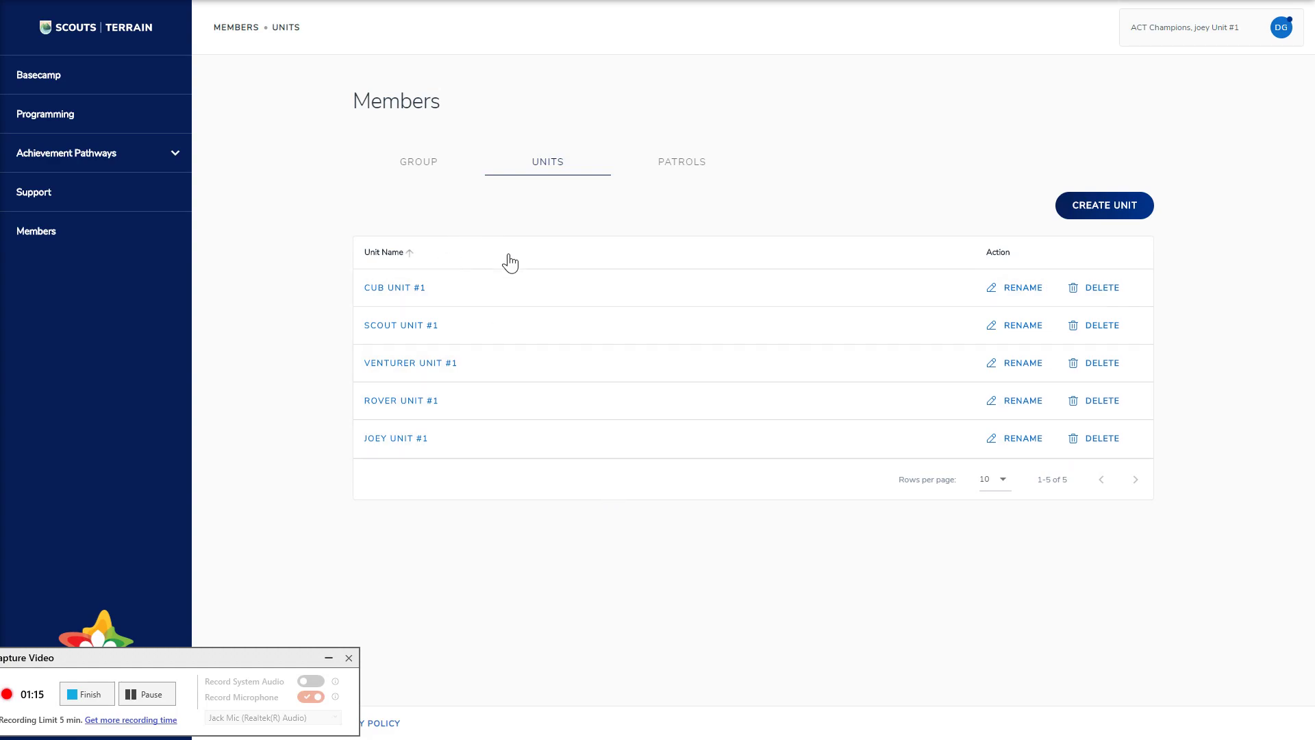
# Start adding a unit member to Joey Unit #1 and select one member from inside the group.
pyautogui.click(406, 446)
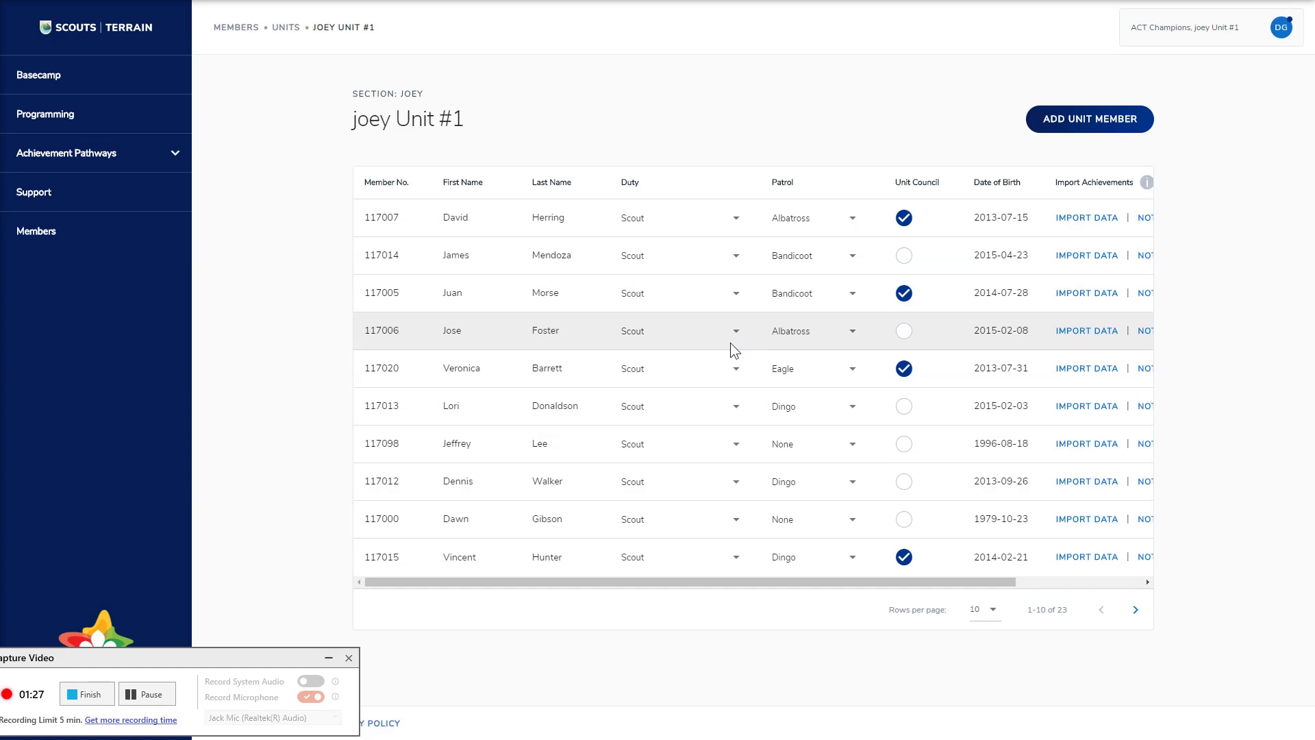
pyautogui.click(1100, 123)
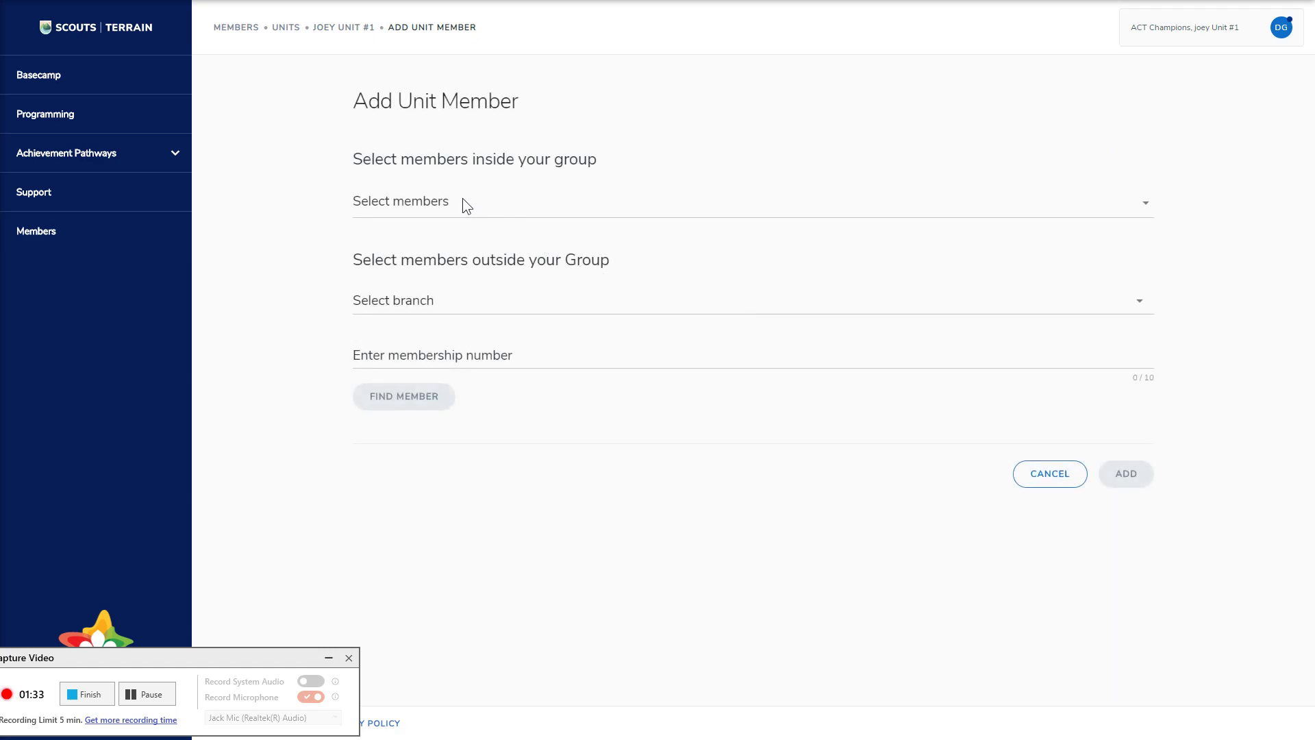
pyautogui.click(467, 206)
pyautogui.scroll(-3, 532, 299)
pyautogui.scroll(-1, 493, 308)
pyautogui.click(457, 286)
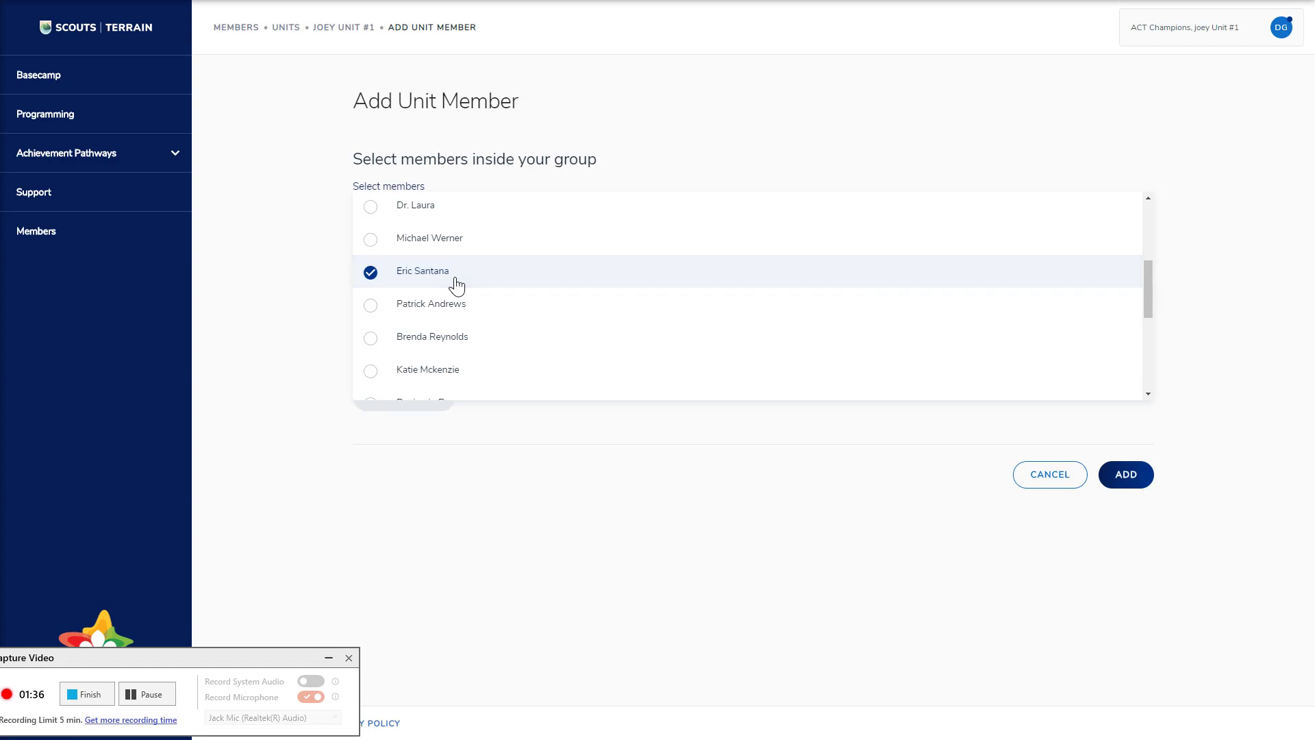
pyautogui.click(670, 473)
# Select four additional members from inside the group for Joey Unit #1.
pyautogui.click(493, 213)
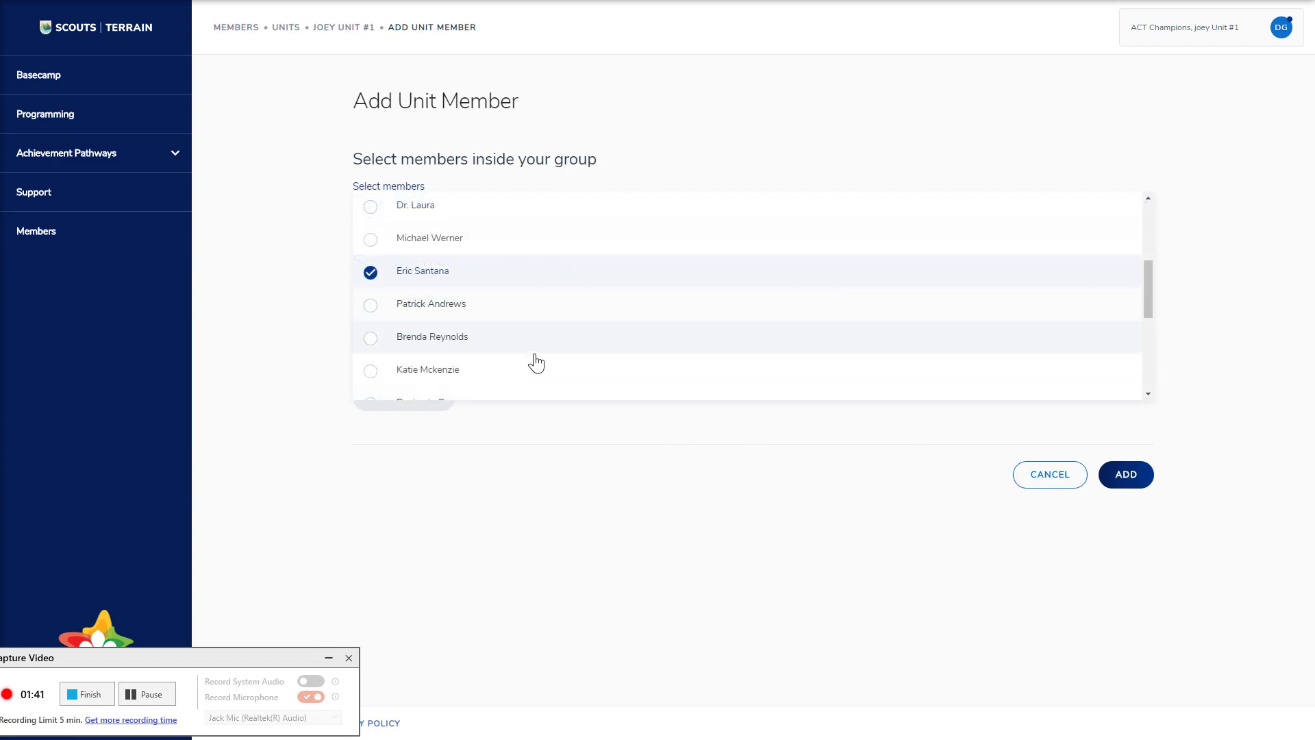
pyautogui.click(464, 371)
pyautogui.click(455, 336)
pyautogui.click(449, 304)
pyautogui.click(441, 207)
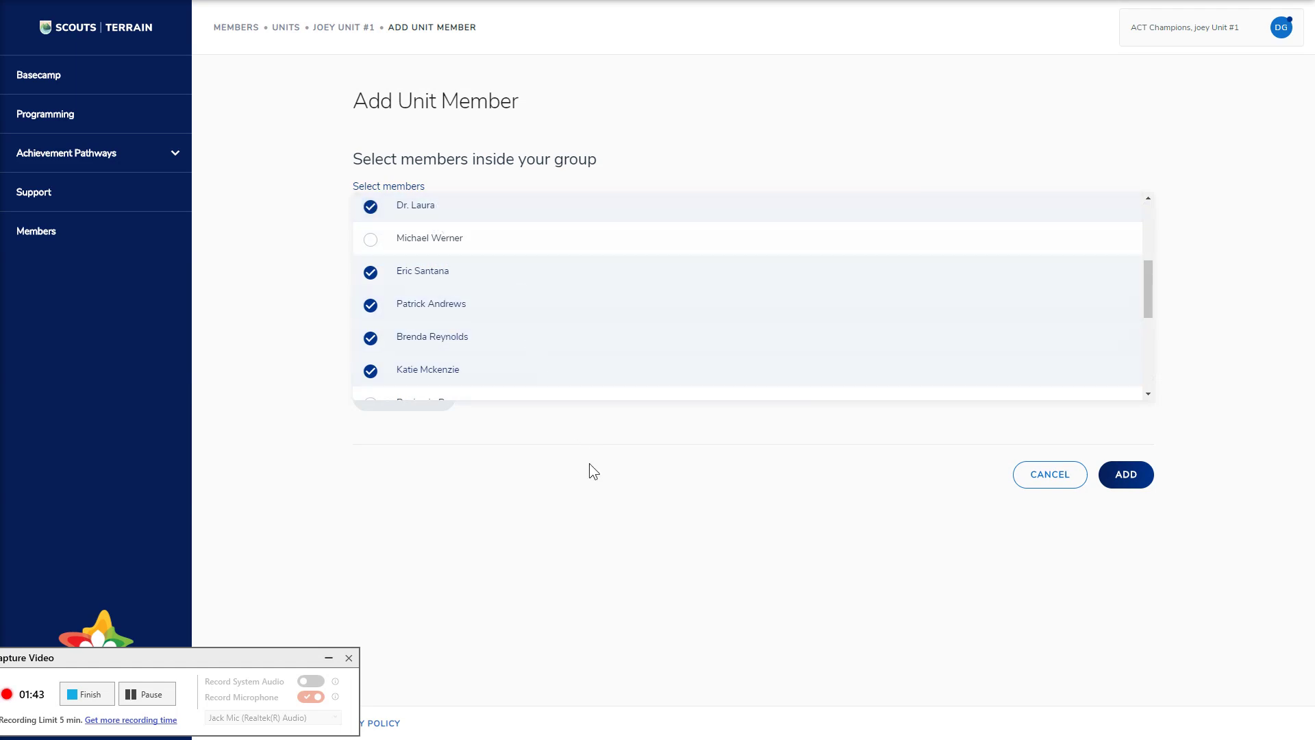
pyautogui.click(593, 466)
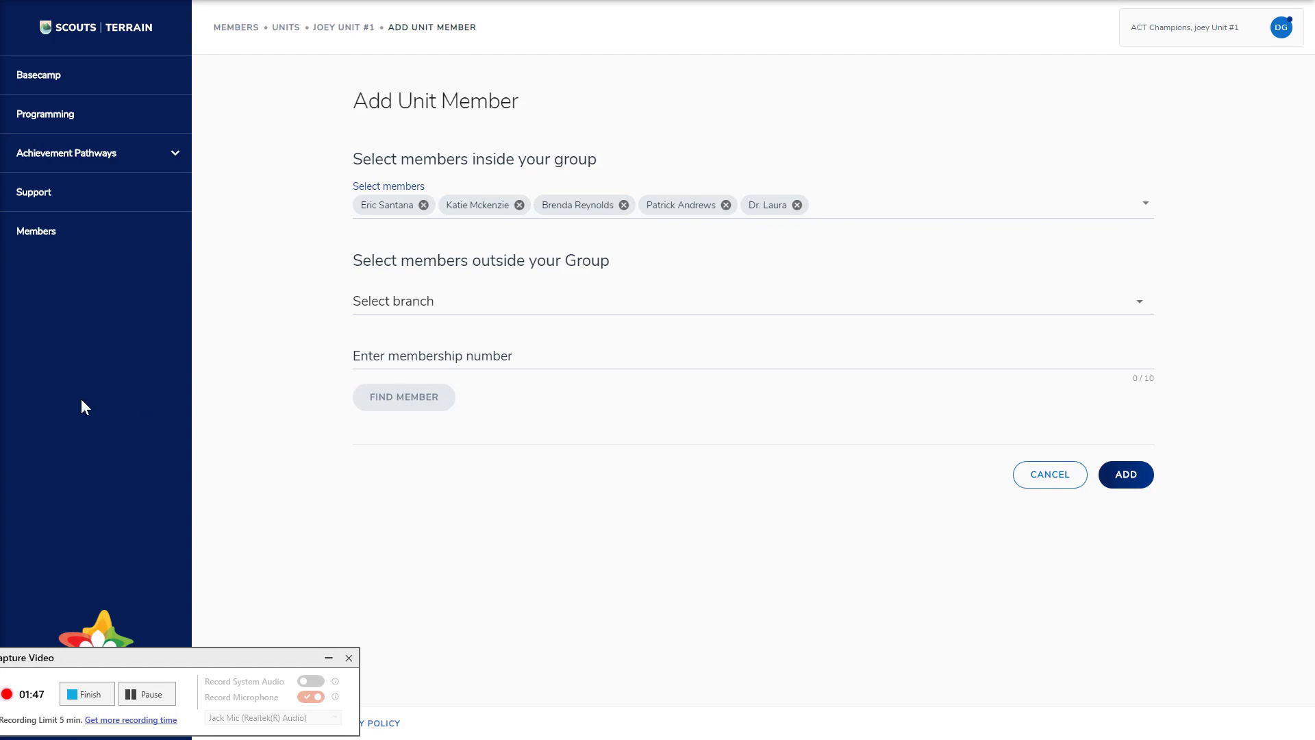
# Remove the four extra members from the selection and add the originally selected member to Joey Unit #1.
pyautogui.click(520, 206)
pyautogui.click(528, 205)
pyautogui.click(525, 206)
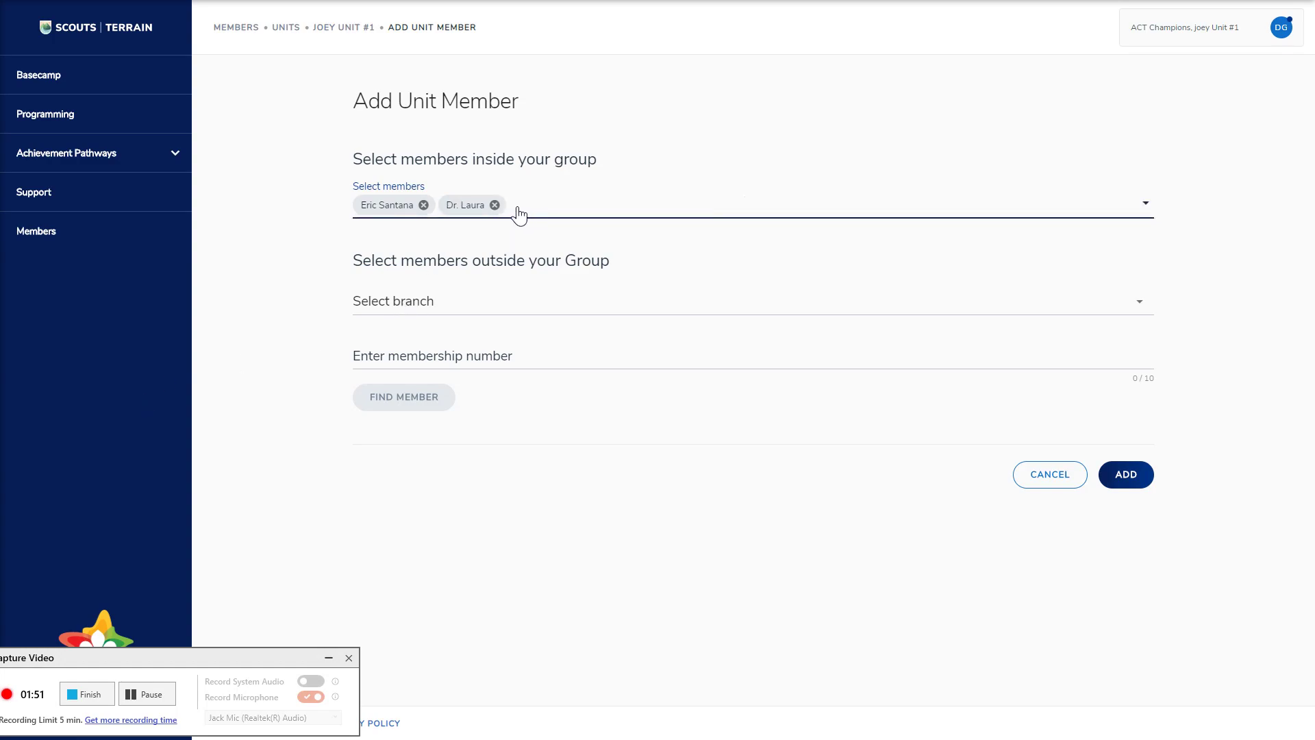
pyautogui.click(495, 205)
pyautogui.click(1117, 476)
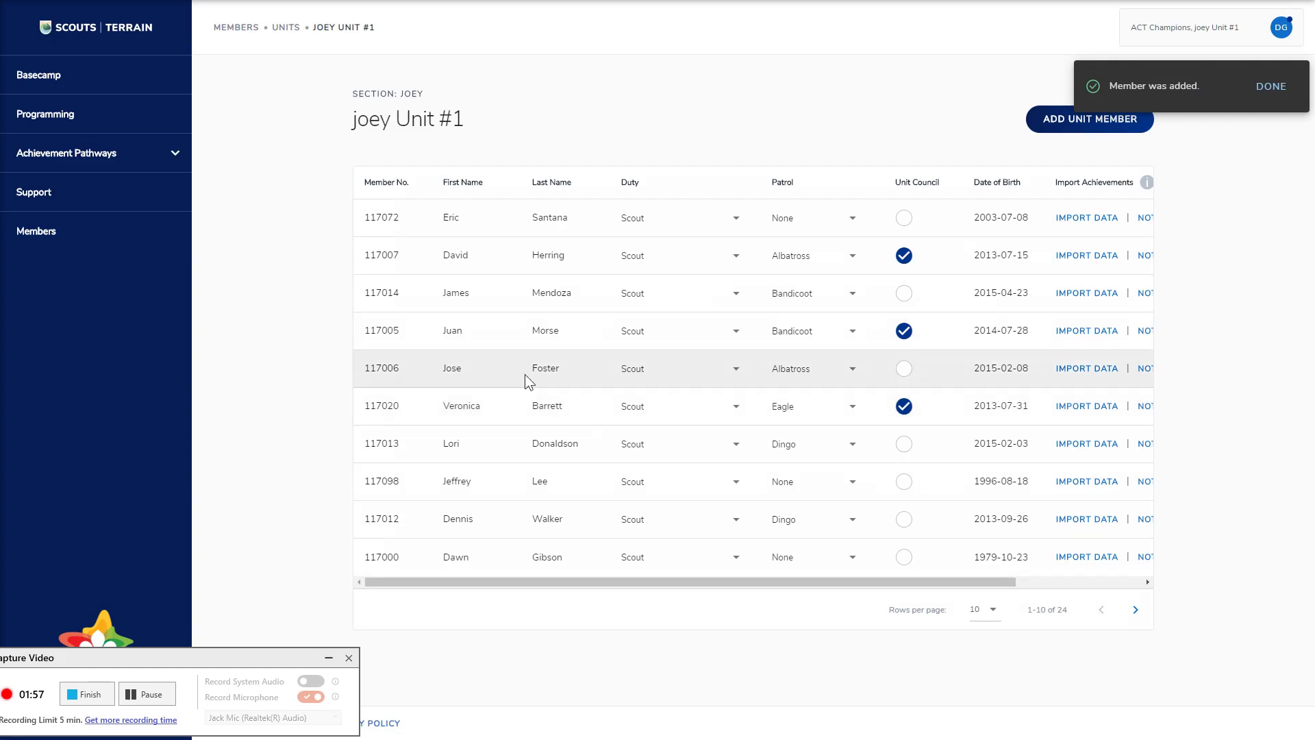
pyautogui.moveTo(445, 221); pyautogui.dragTo(572, 226)
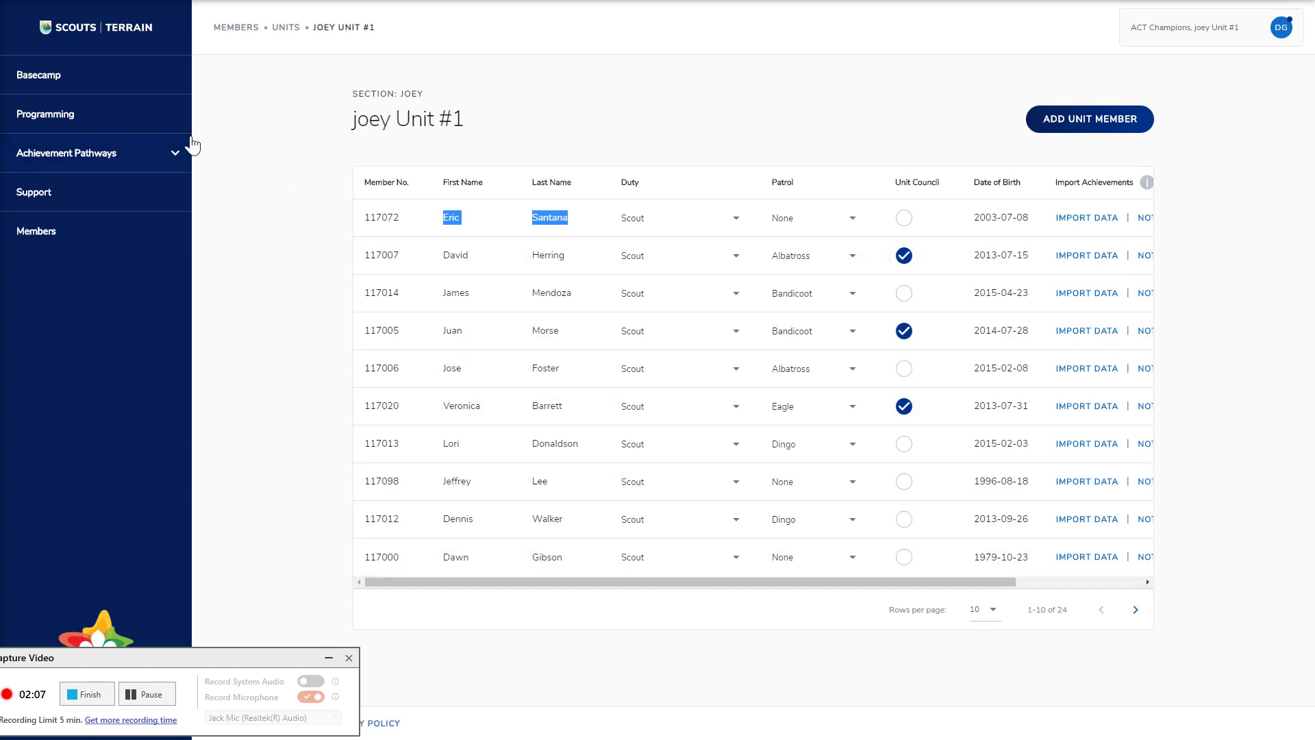
# Examine the patrol creation form and its unit options, cancel it, and look over the existing patrols.
pyautogui.click(146, 238)
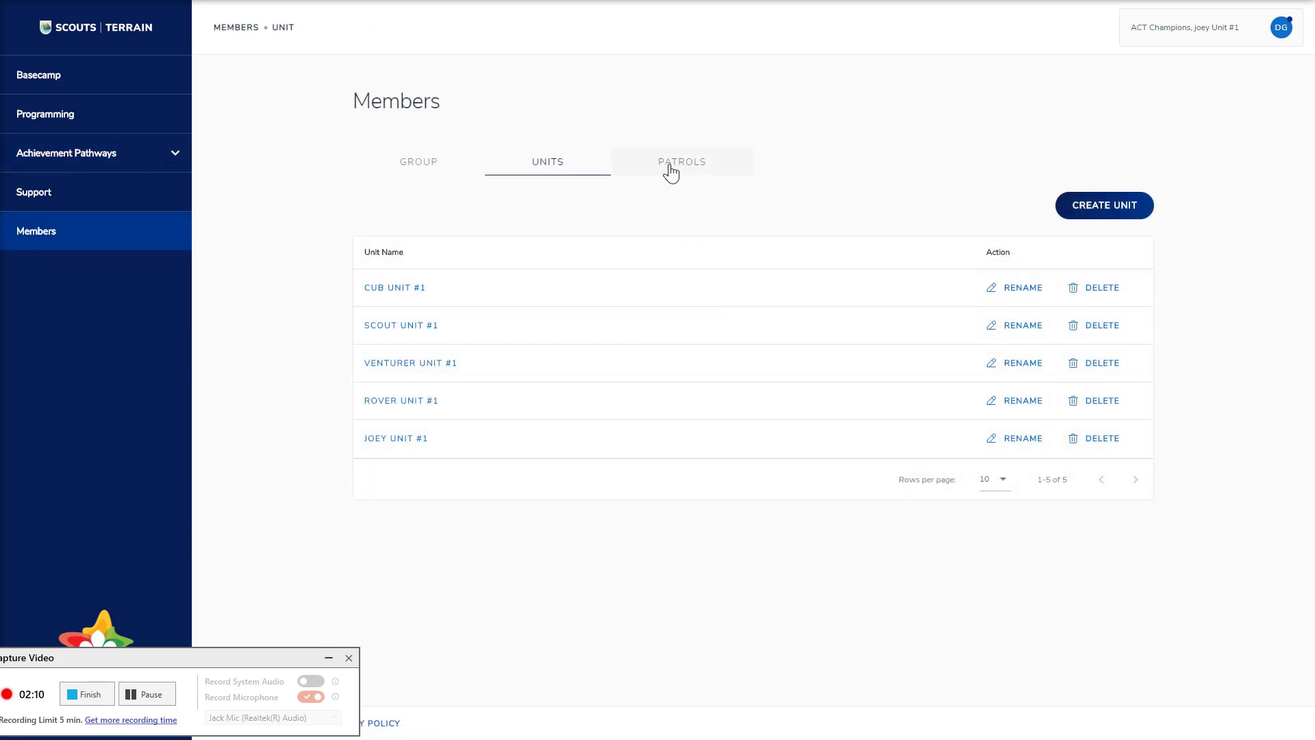
pyautogui.click(670, 173)
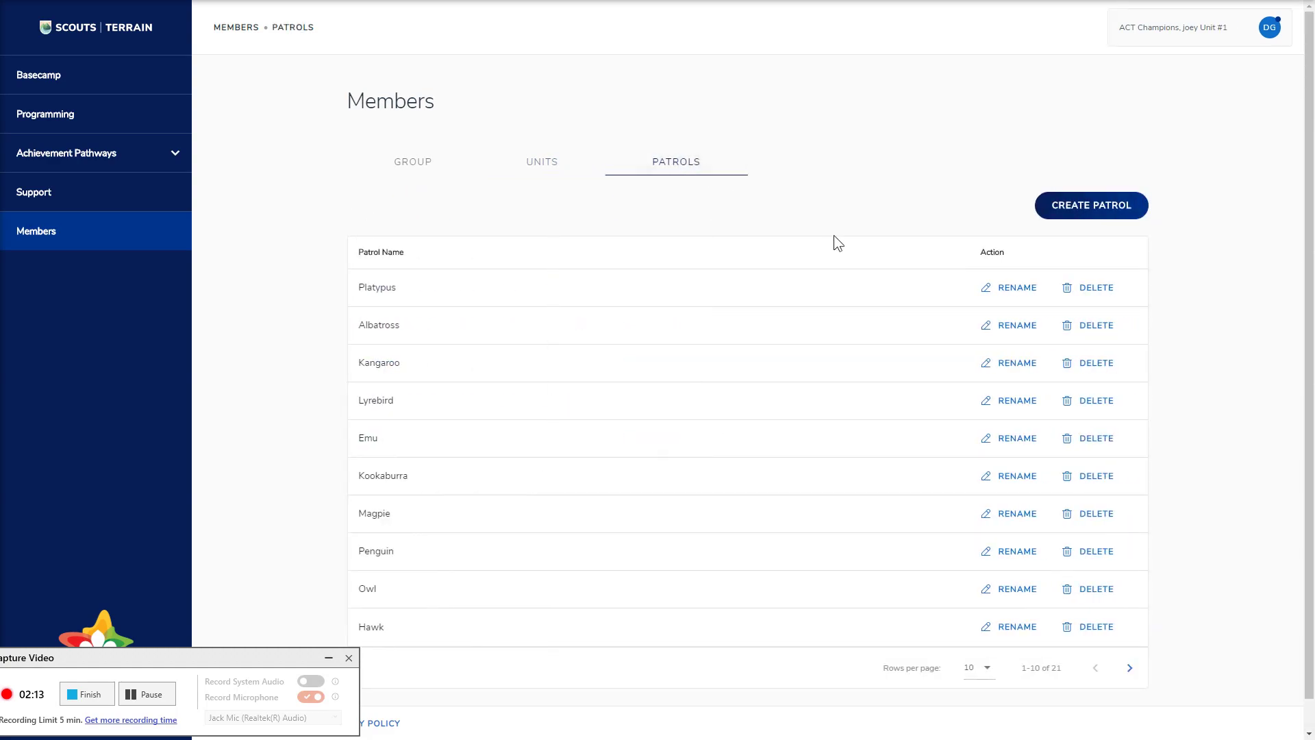
pyautogui.click(1059, 216)
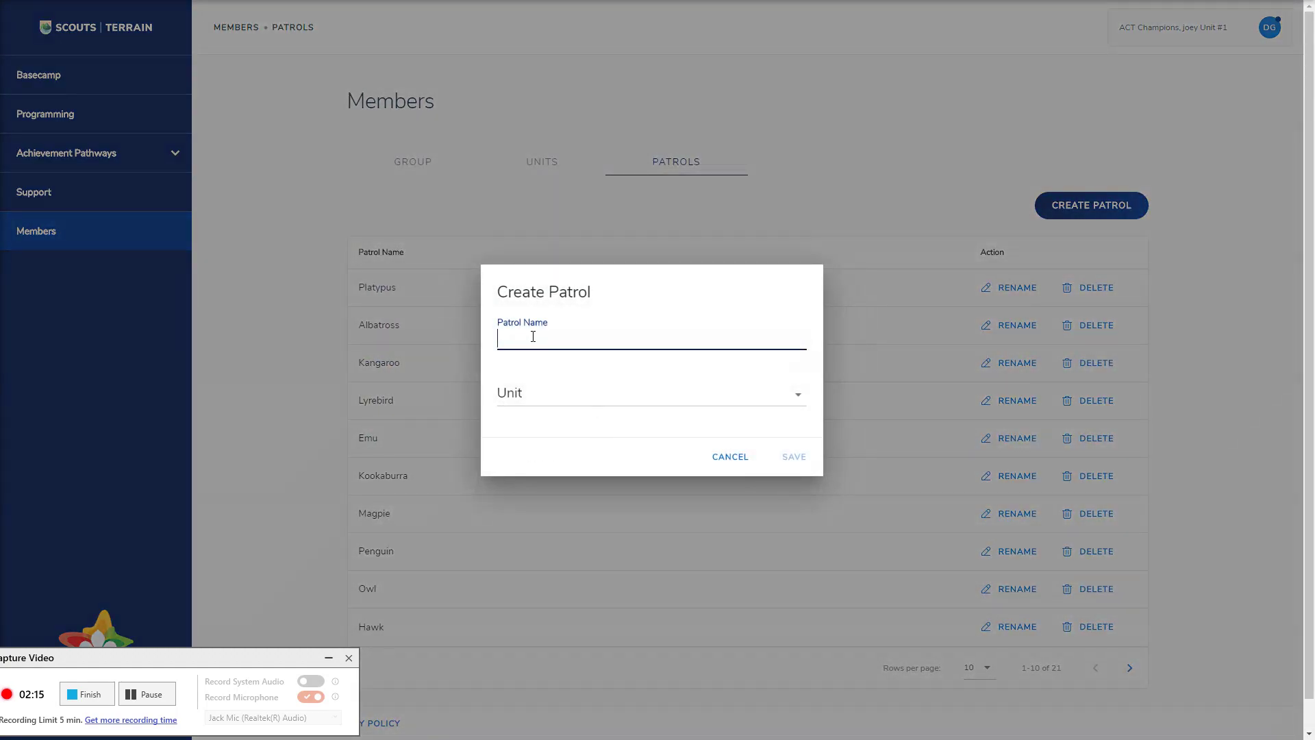
pyautogui.click(521, 401)
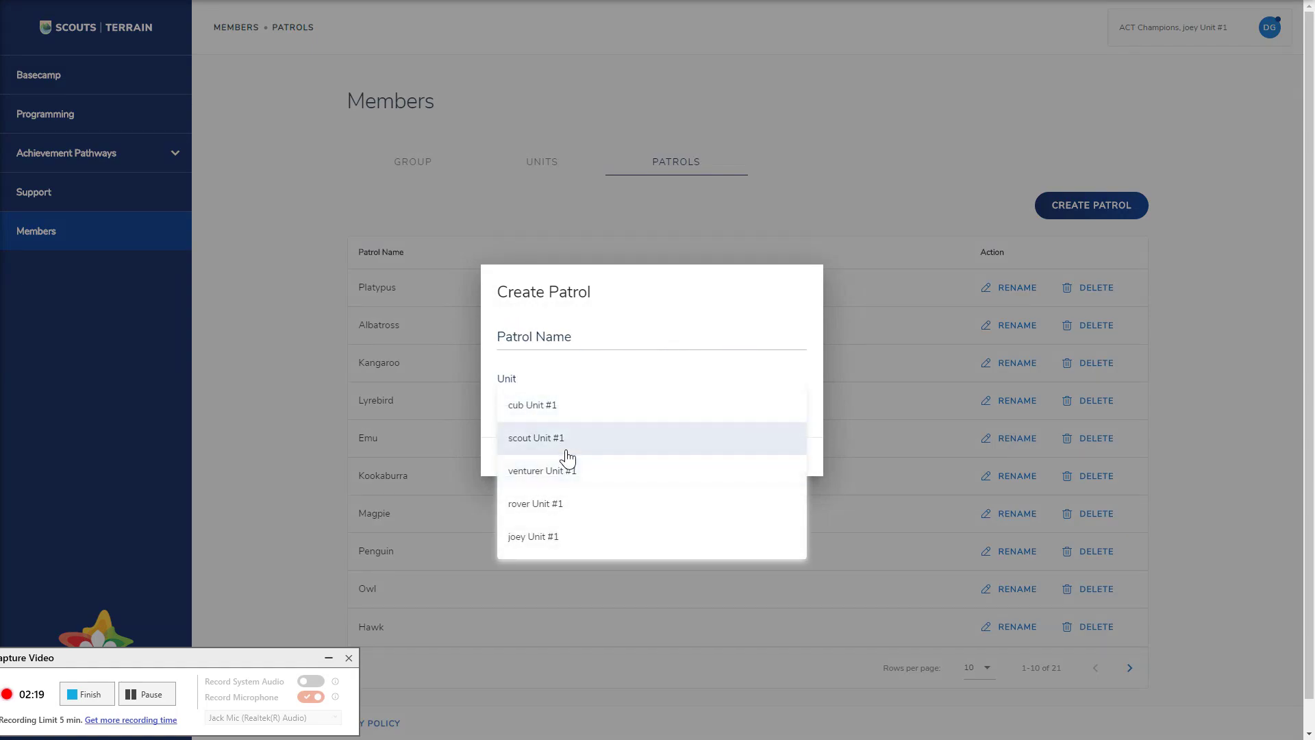
pyautogui.click(711, 286)
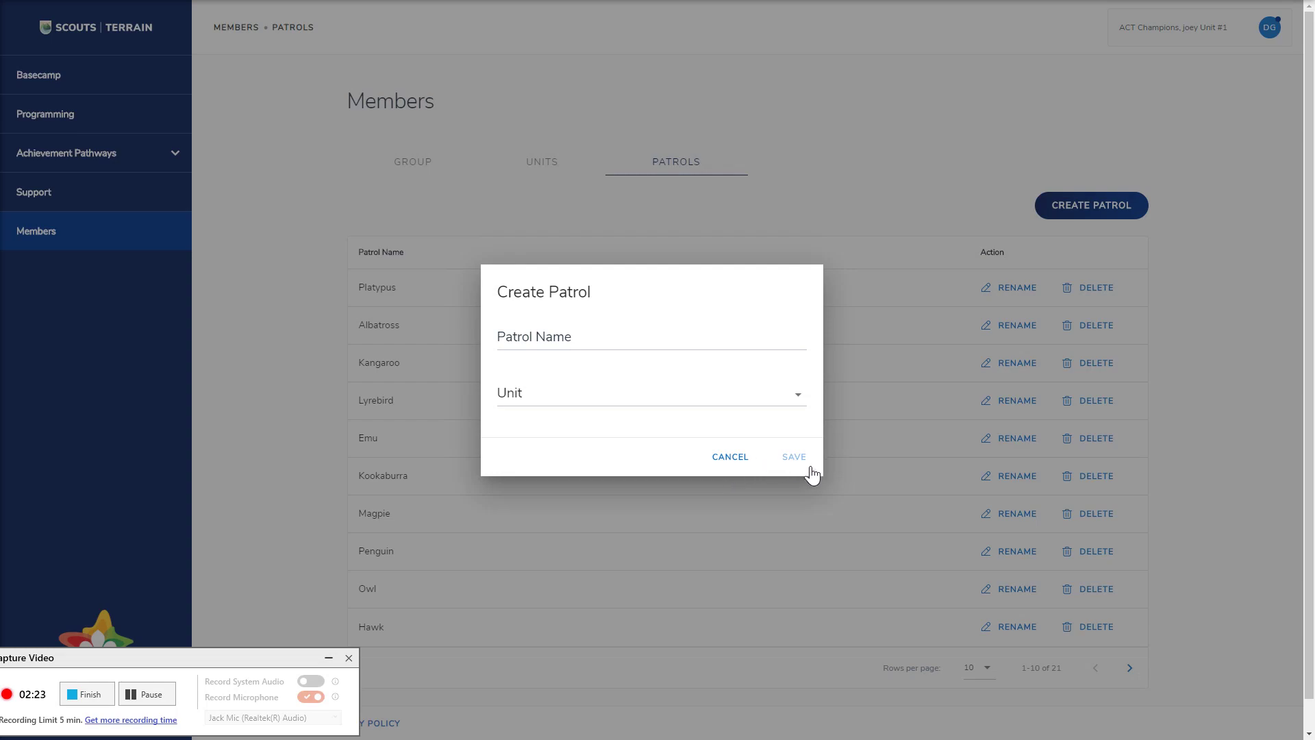
pyautogui.click(734, 459)
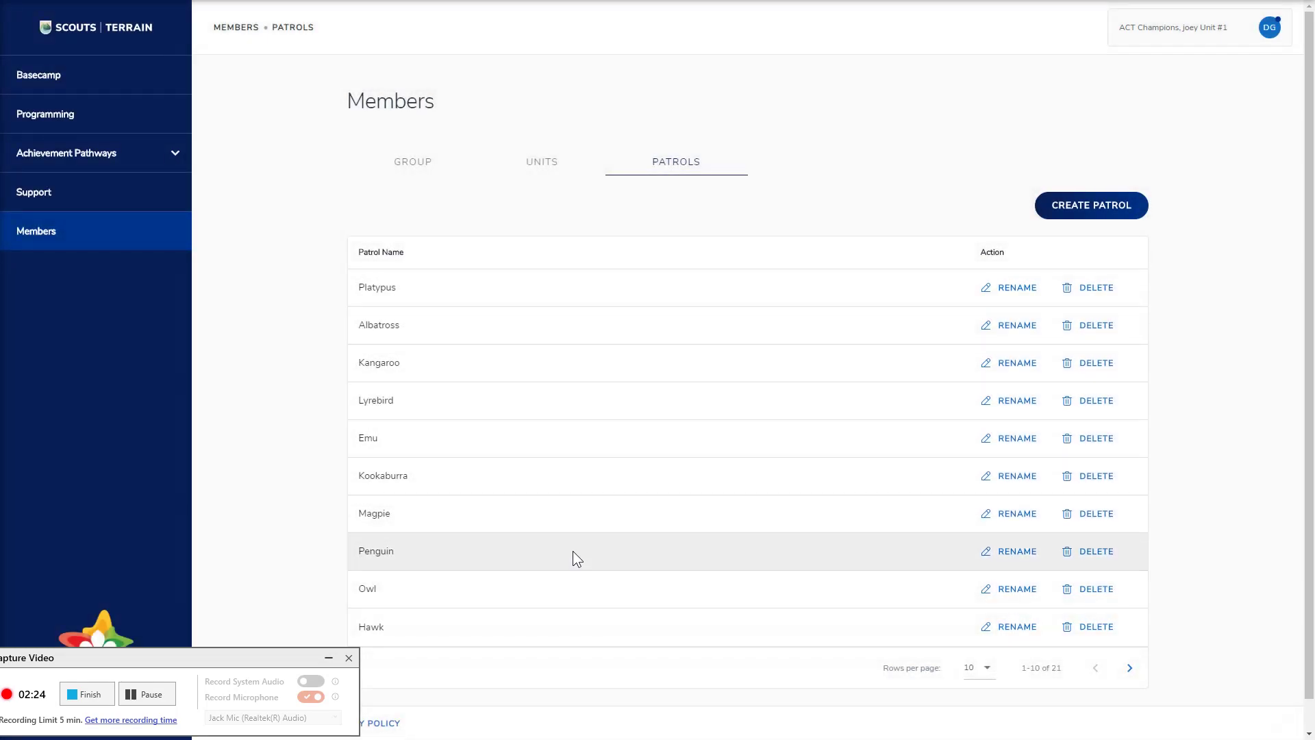
pyautogui.scroll(-1, 573, 551)
pyautogui.scroll(1, 579, 387)
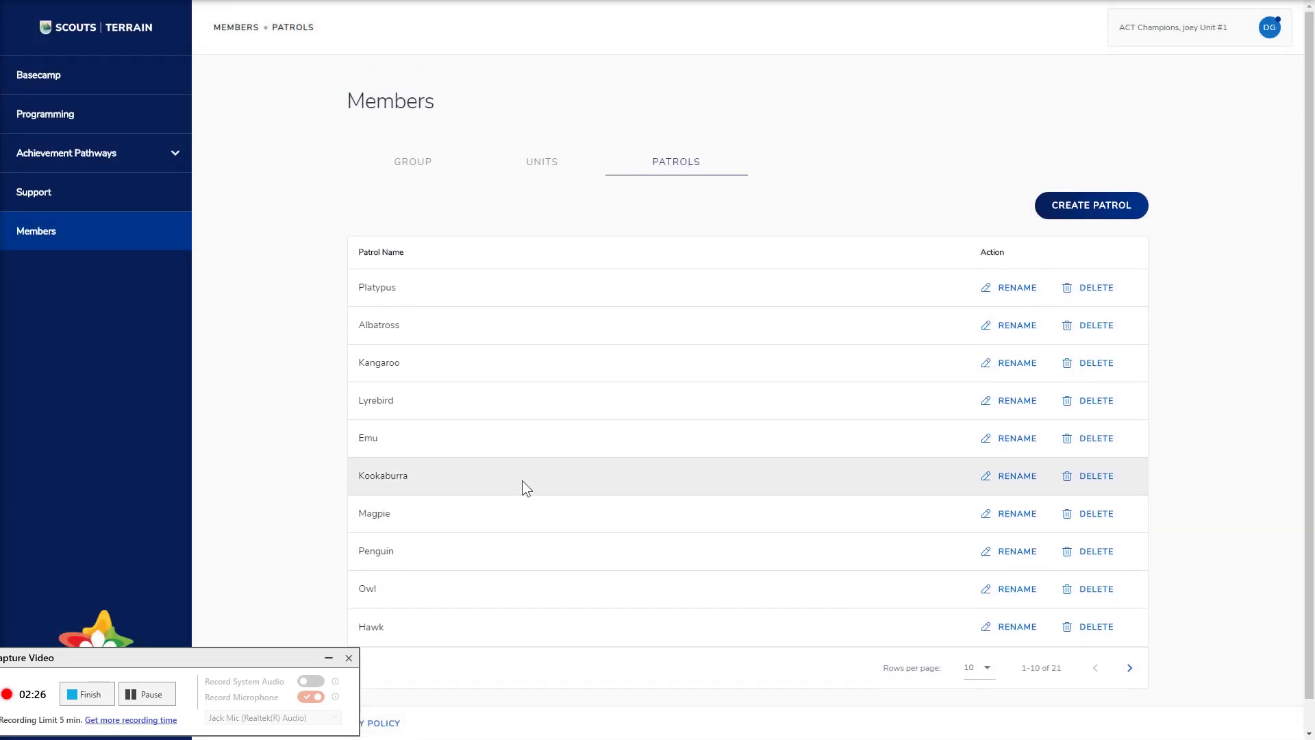
# Open Joey Unit #1 and examine the patrol and duty options available for its members.
pyautogui.click(547, 177)
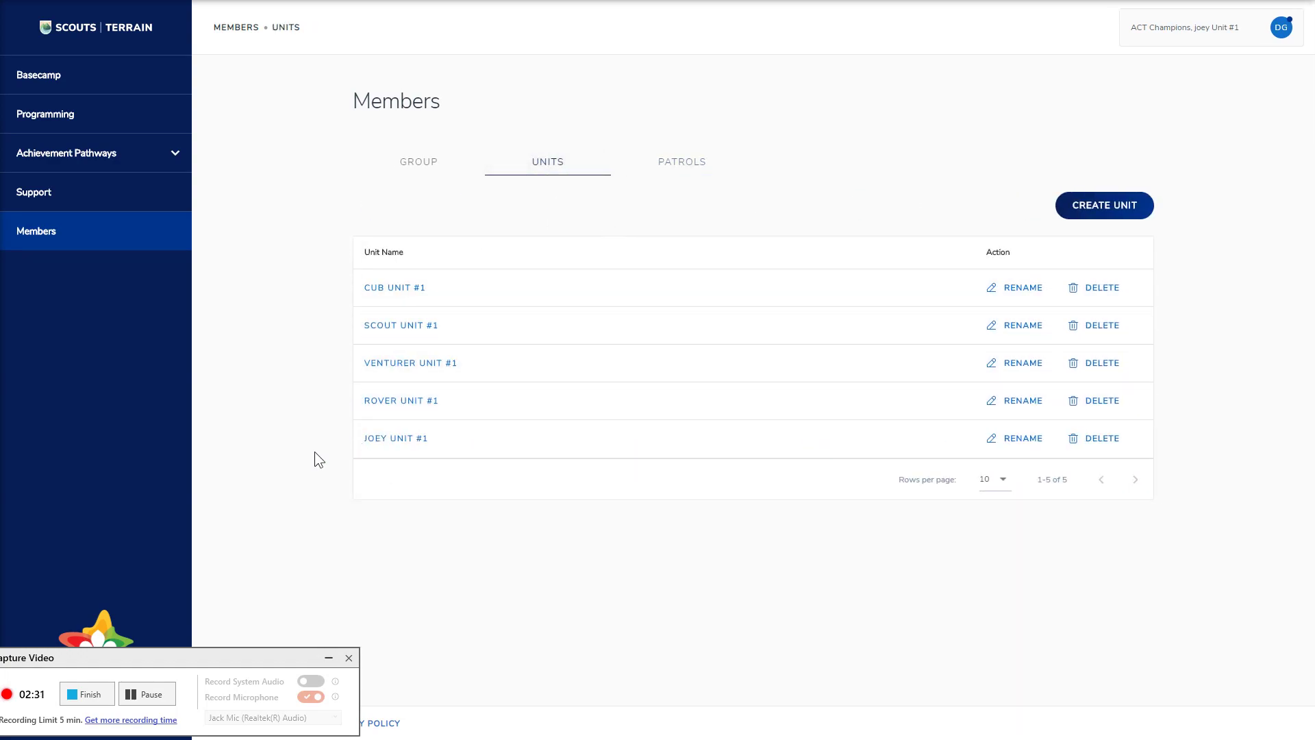
pyautogui.click(399, 449)
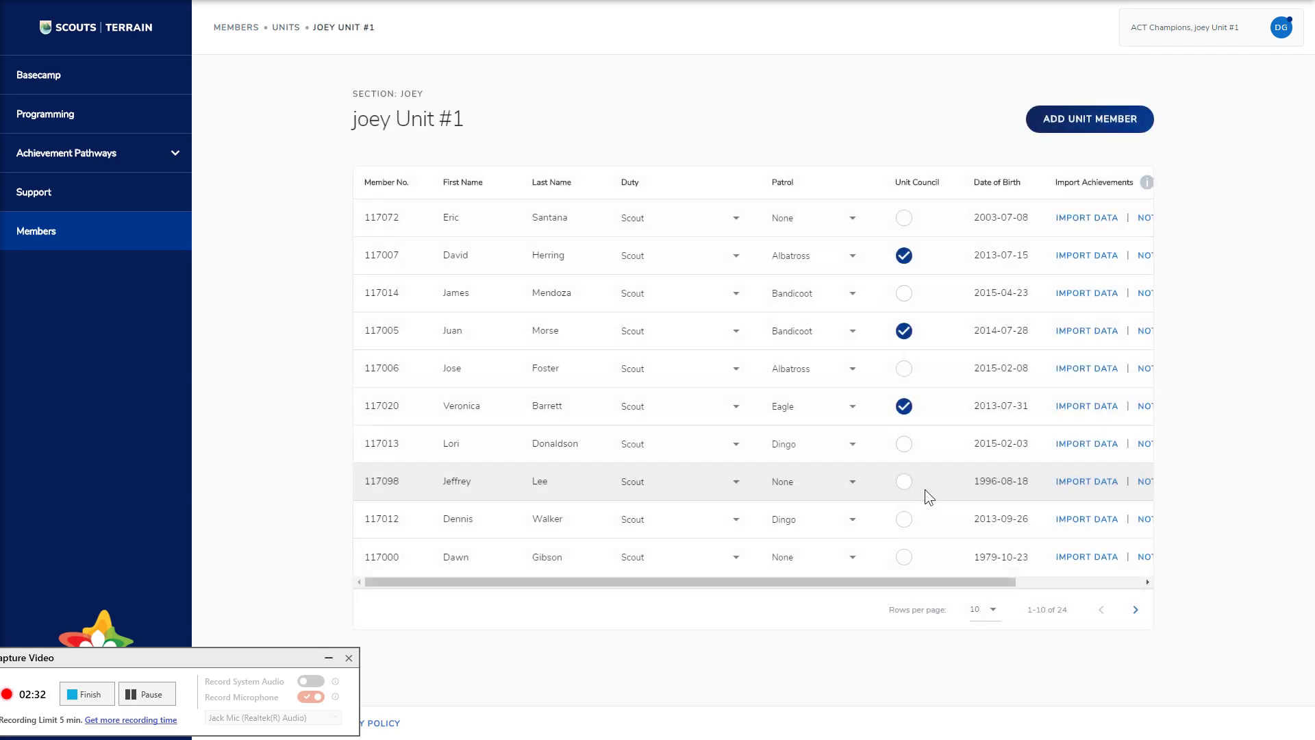
pyautogui.click(793, 221)
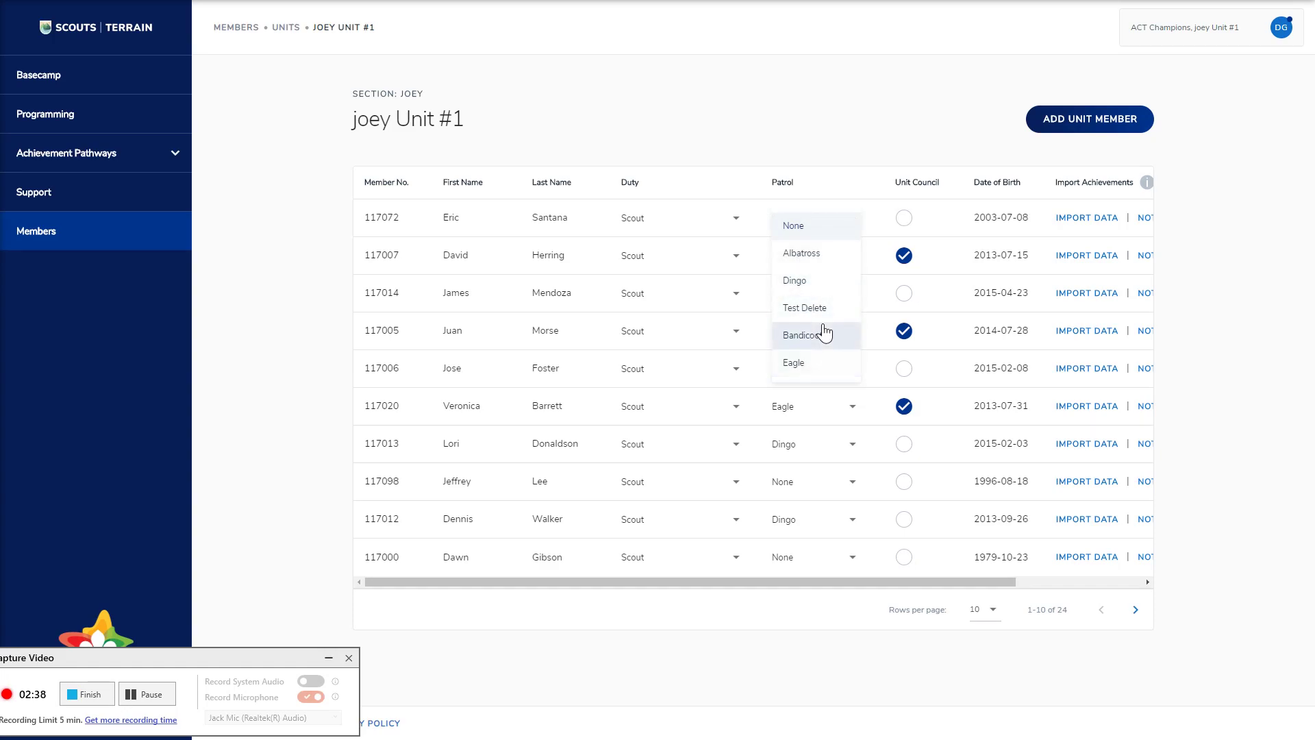
pyautogui.click(841, 185)
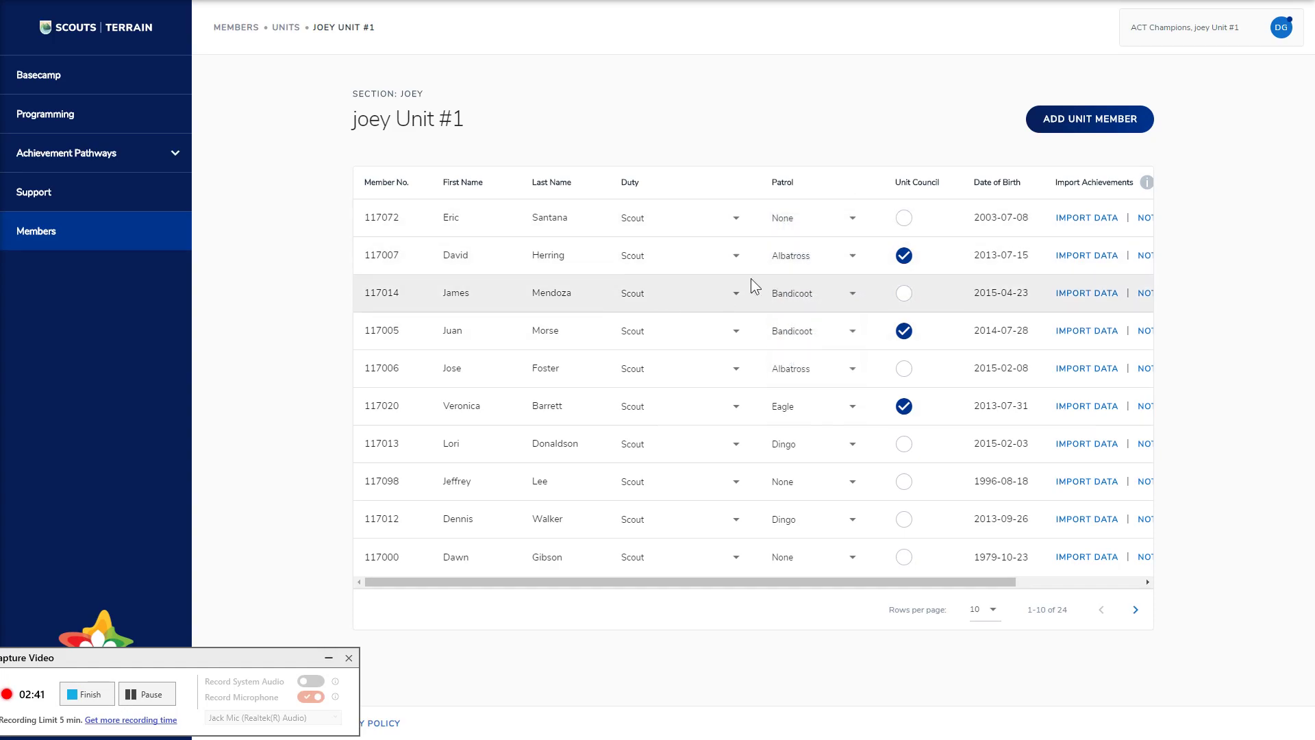
pyautogui.click(636, 296)
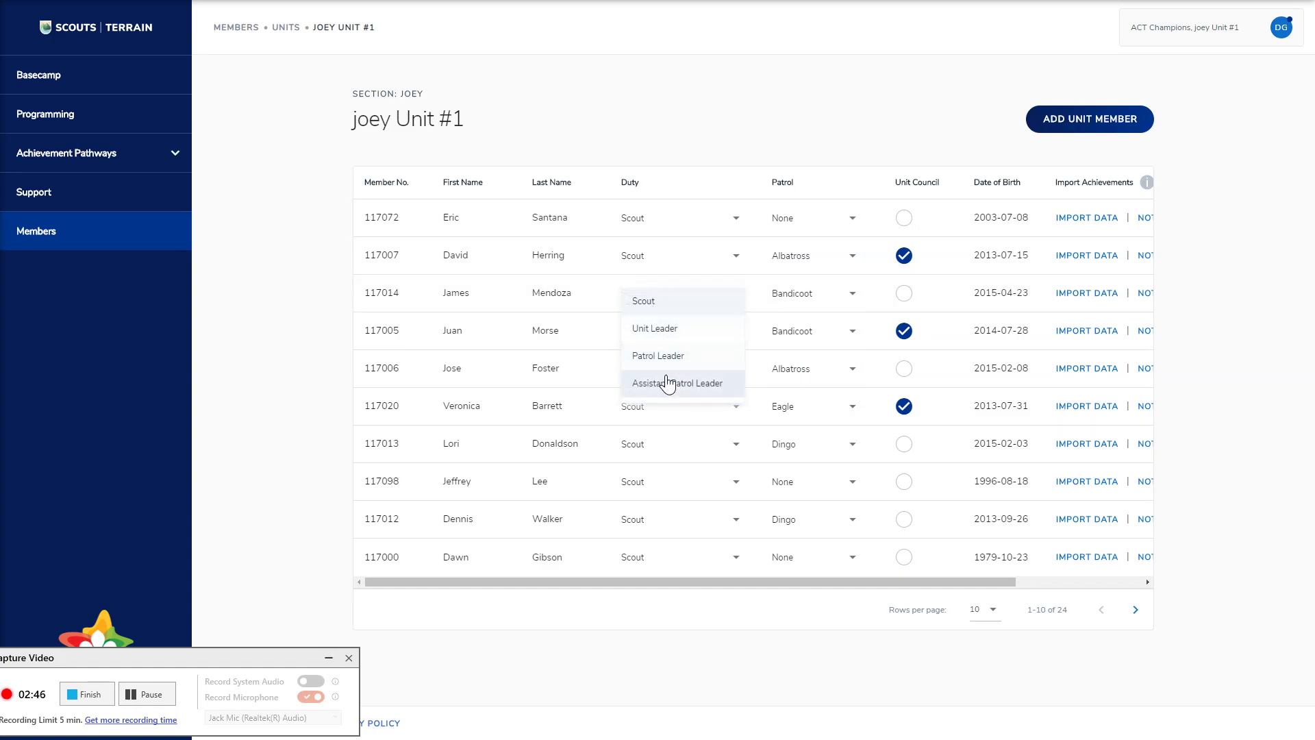
# Assign the newly added member in Joey Unit #1 to the Dingo patrol.
pyautogui.click(670, 230)
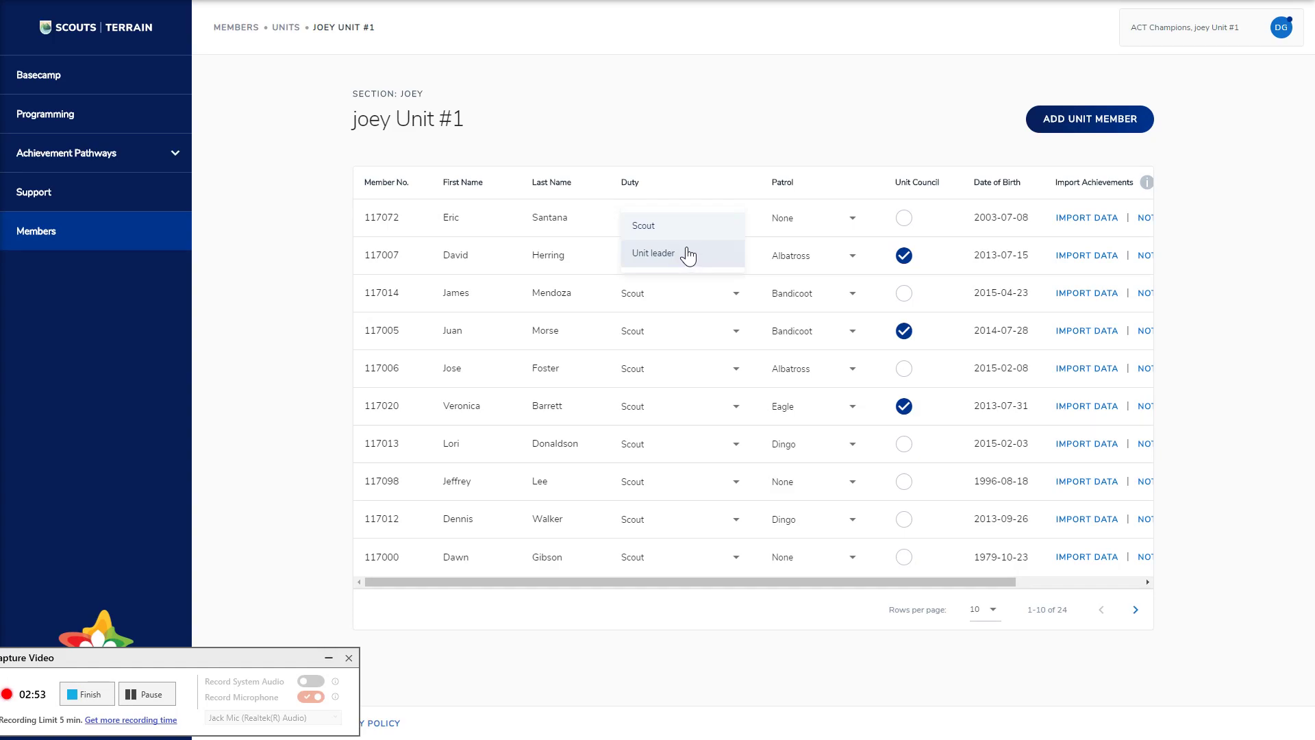
pyautogui.click(776, 223)
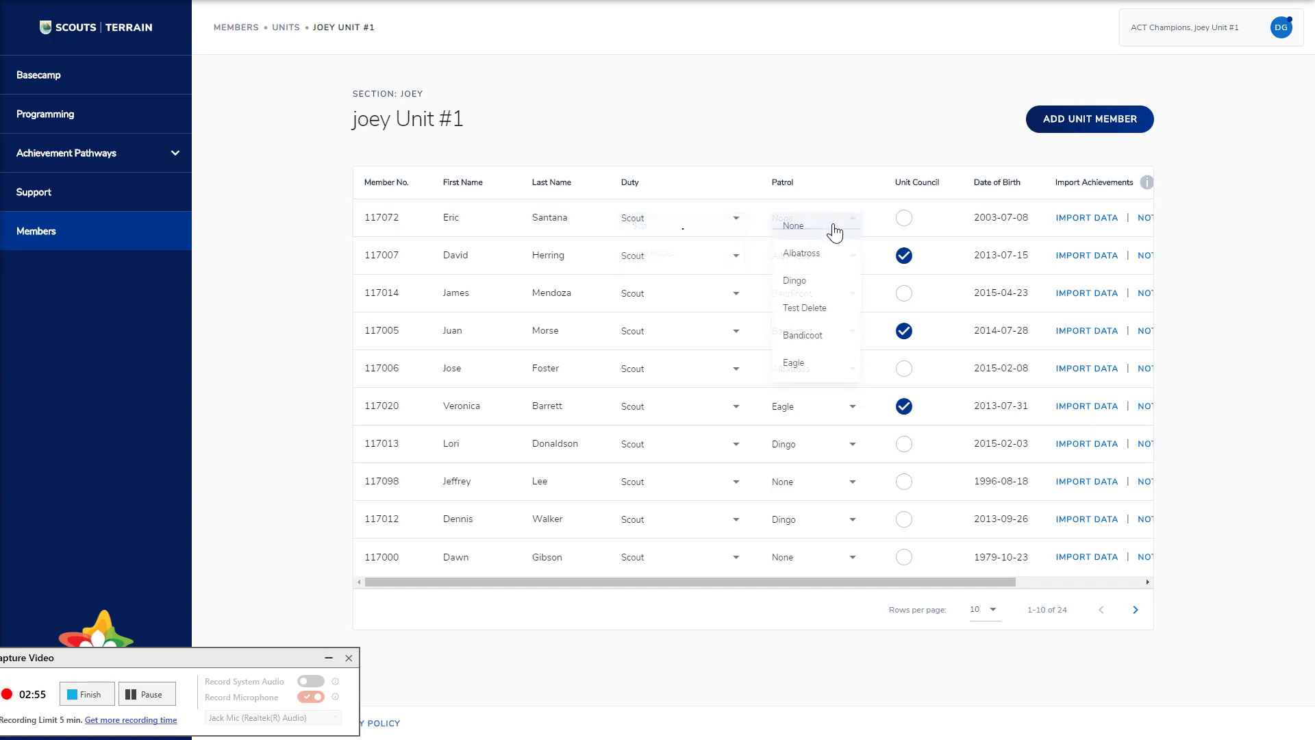
pyautogui.click(813, 286)
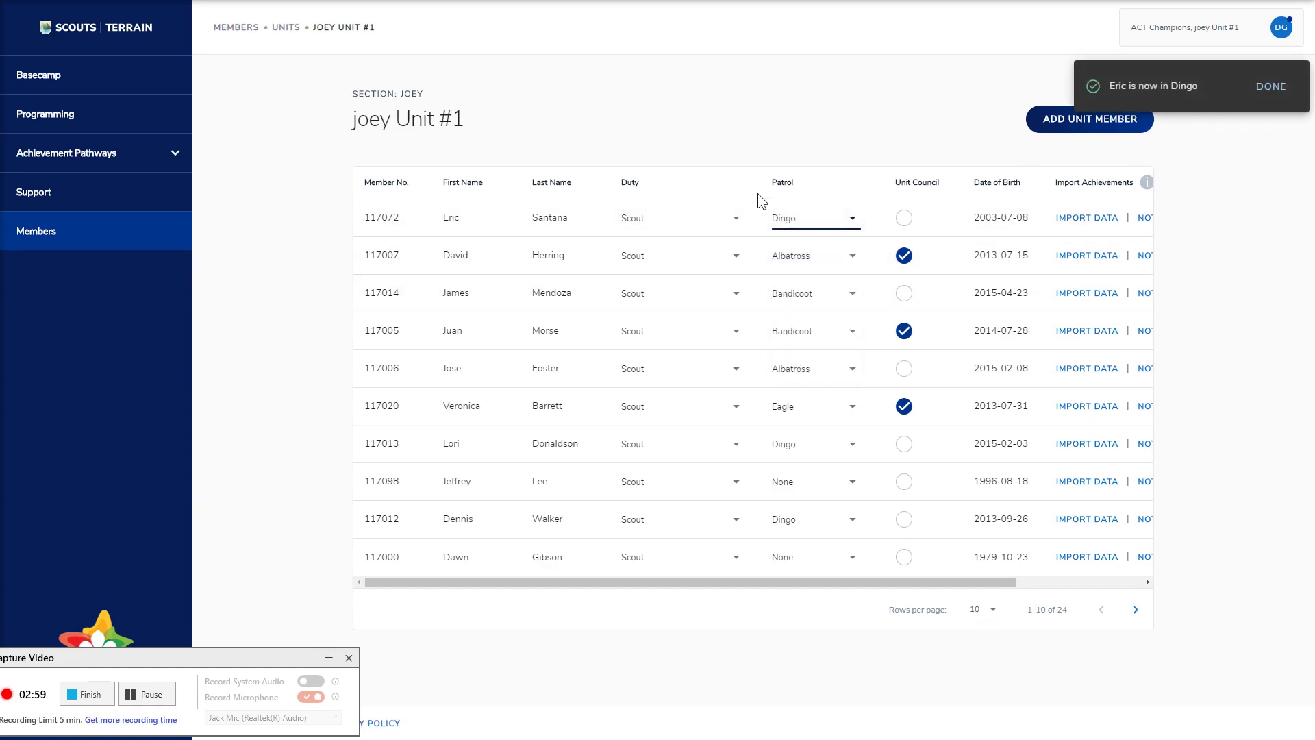
# Reload the unit page to examine the newly added member's duty options, and return to the units list.
pyautogui.click(712, 213)
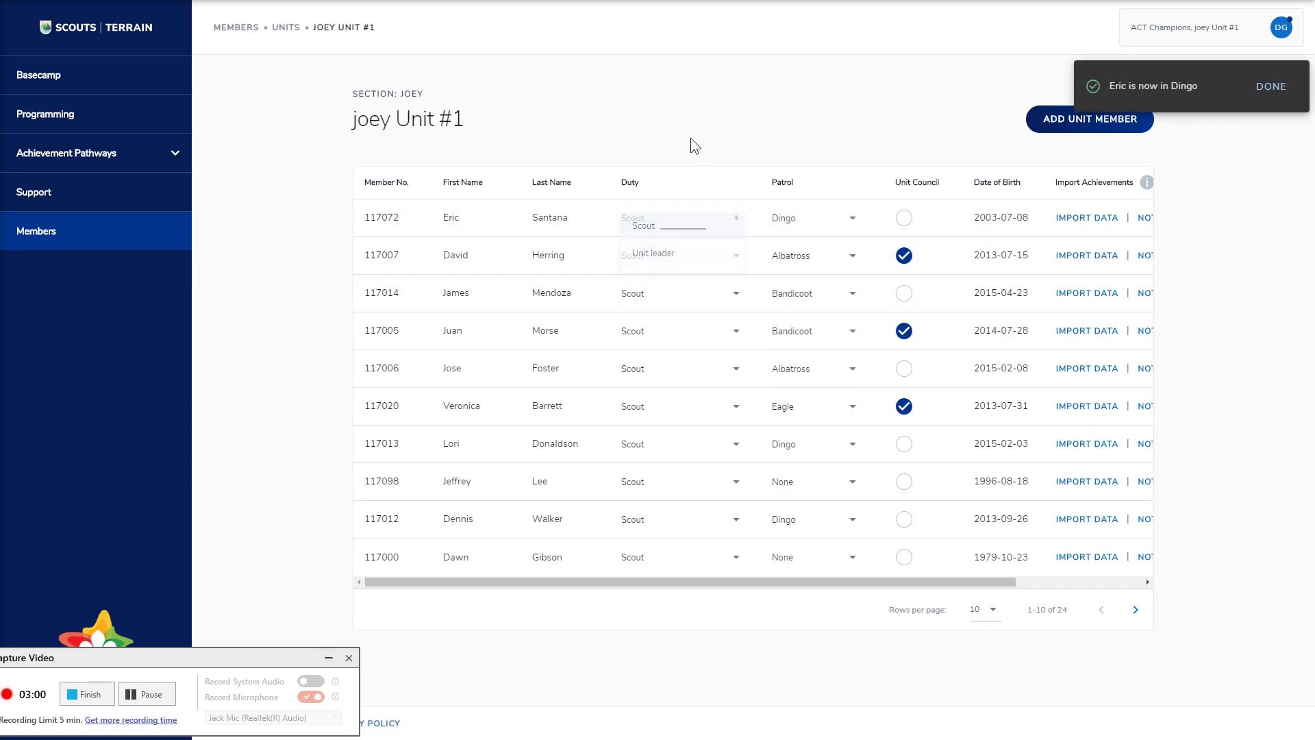
pyautogui.press('F5')
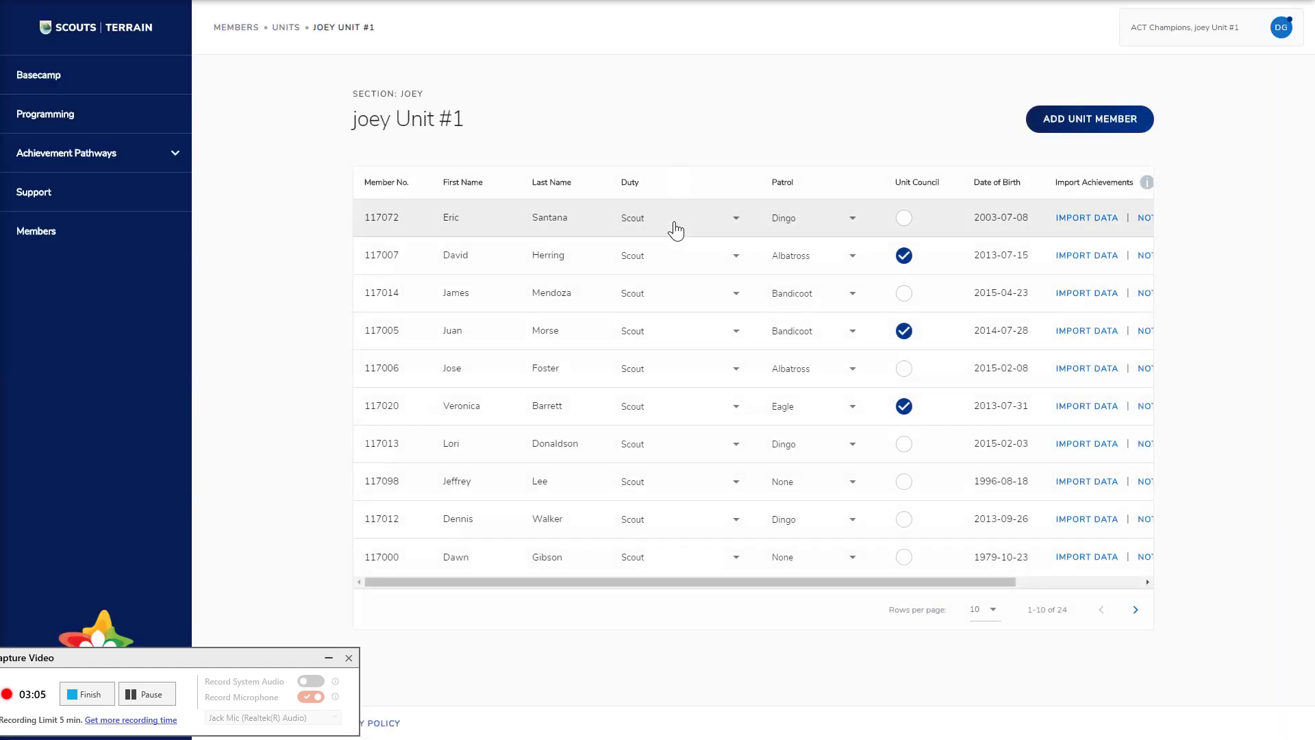
pyautogui.click(678, 218)
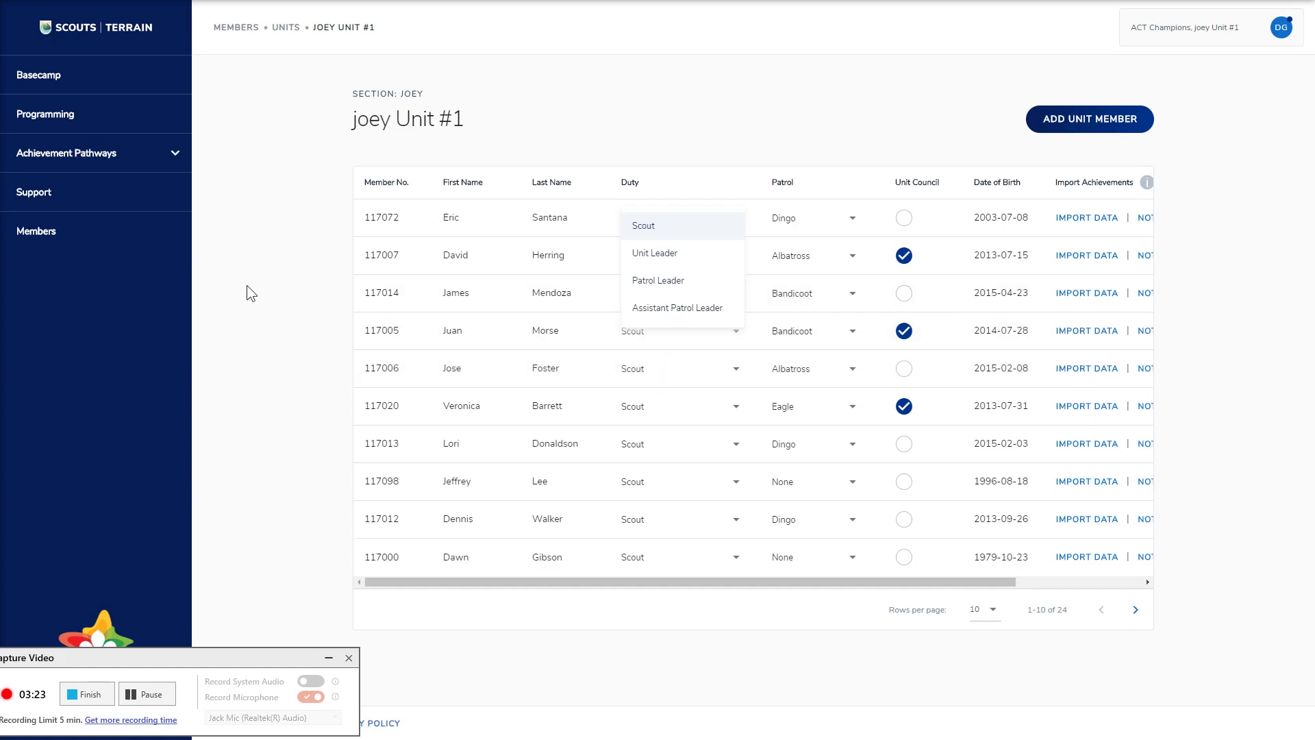
pyautogui.click(620, 143)
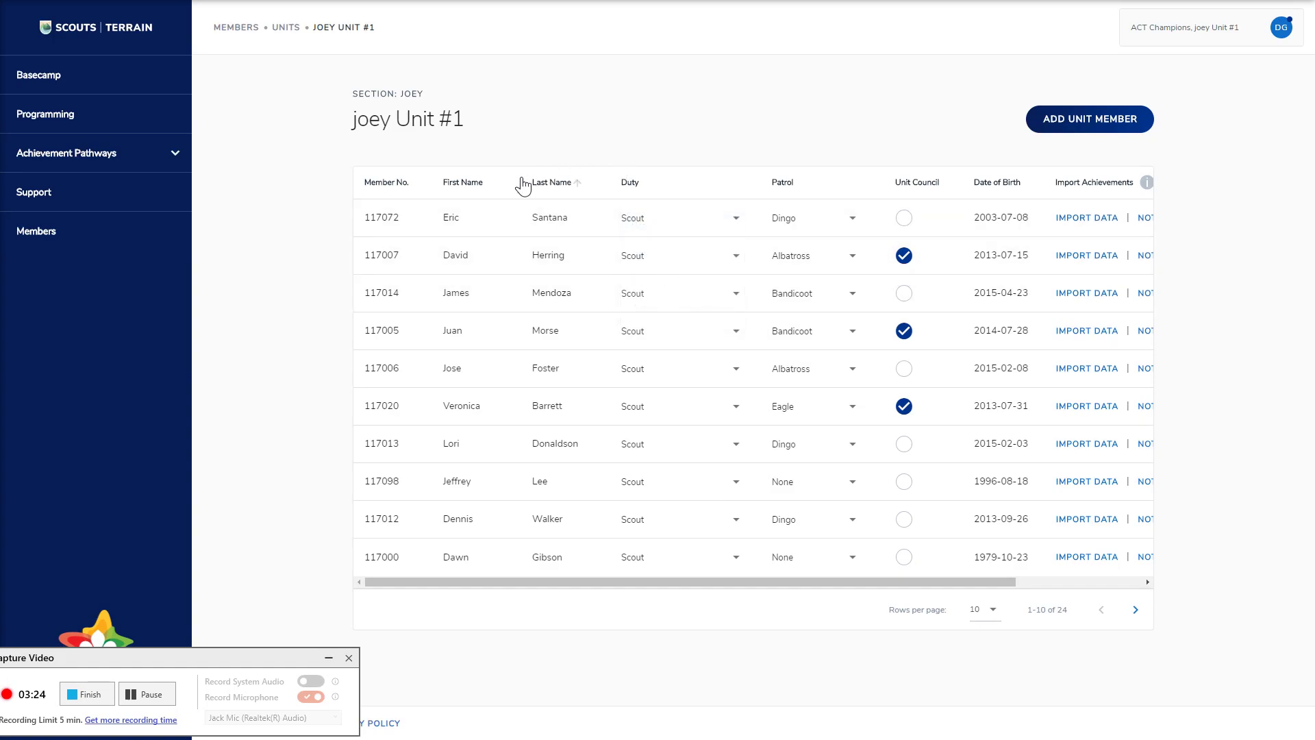
pyautogui.click(107, 240)
pyautogui.click(117, 229)
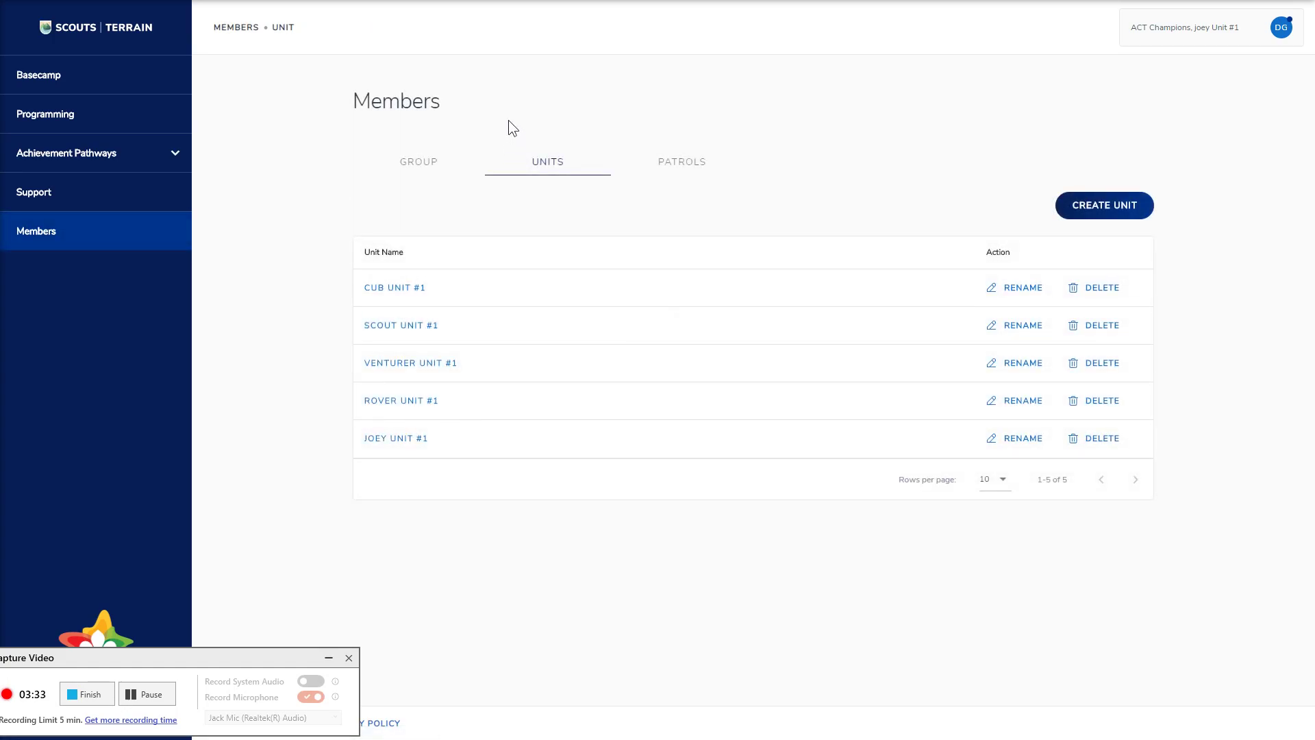
# Add the fourth member in the group's selection list to Cub Unit #1 and dismiss the notification.
pyautogui.click(381, 289)
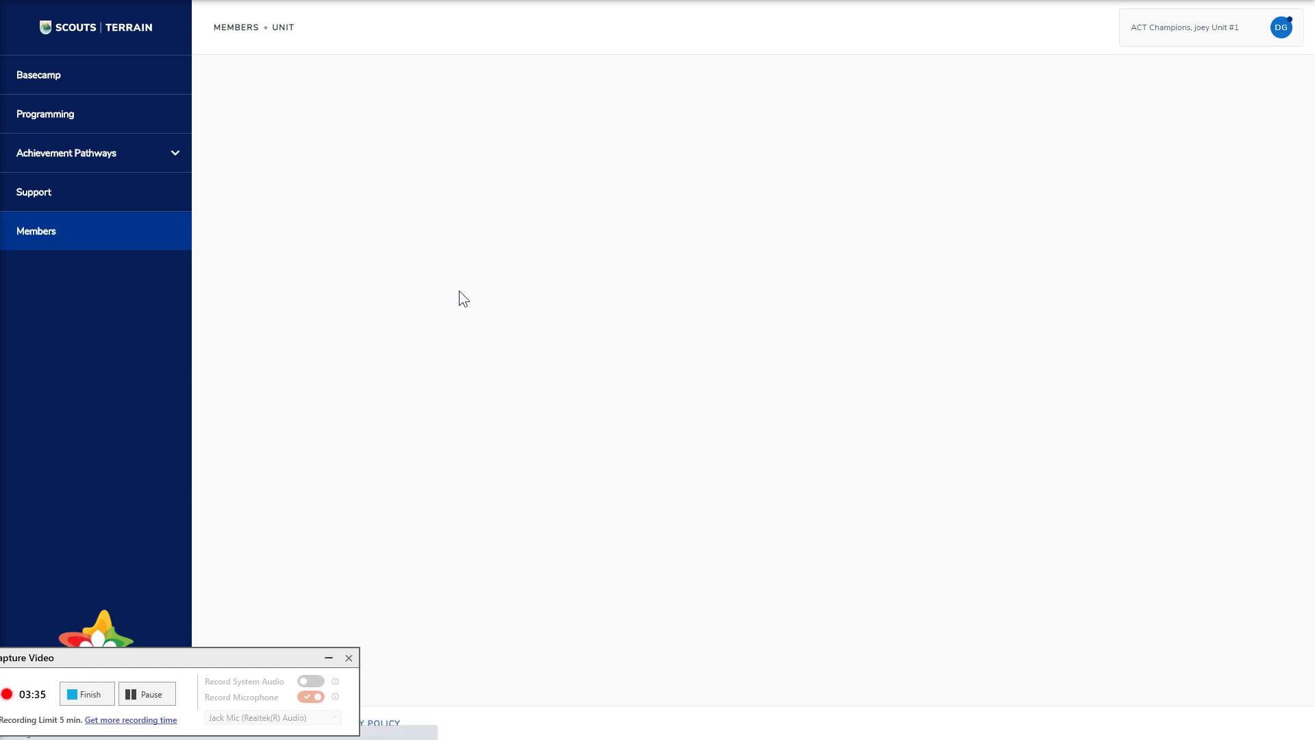
pyautogui.click(1115, 128)
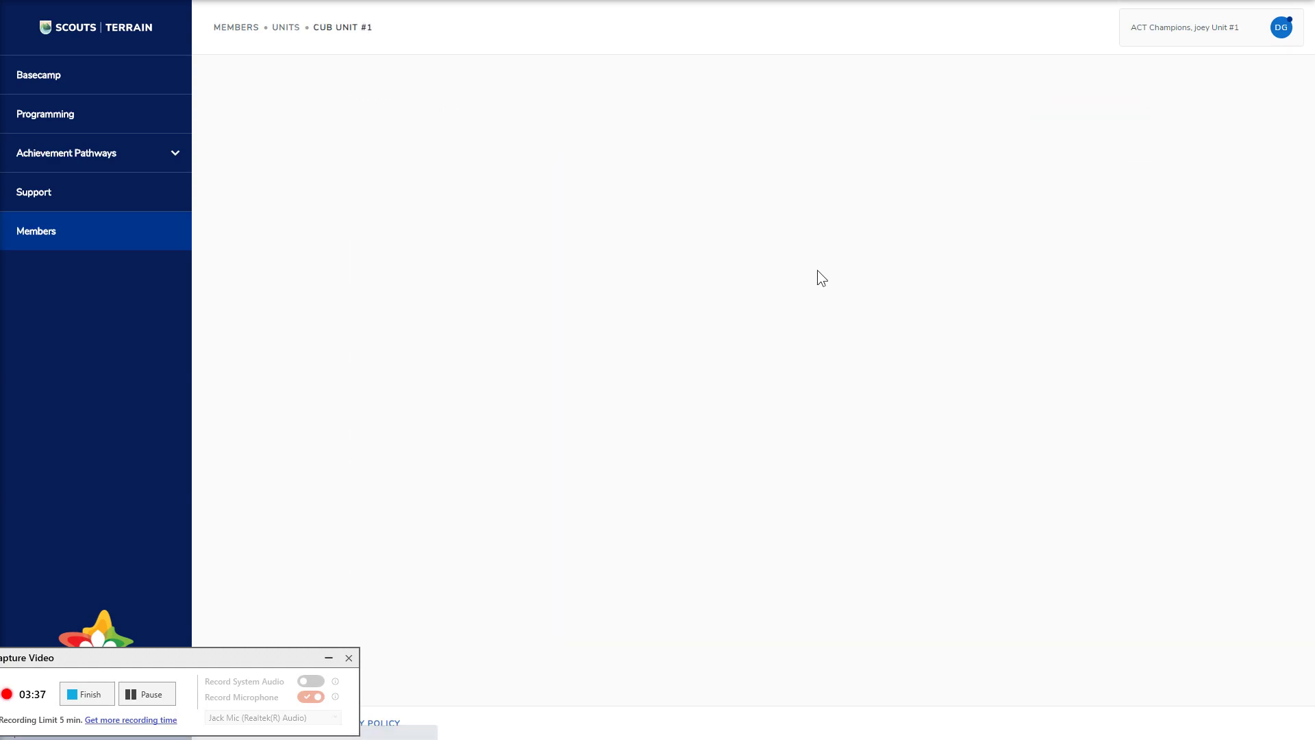
pyautogui.click(421, 211)
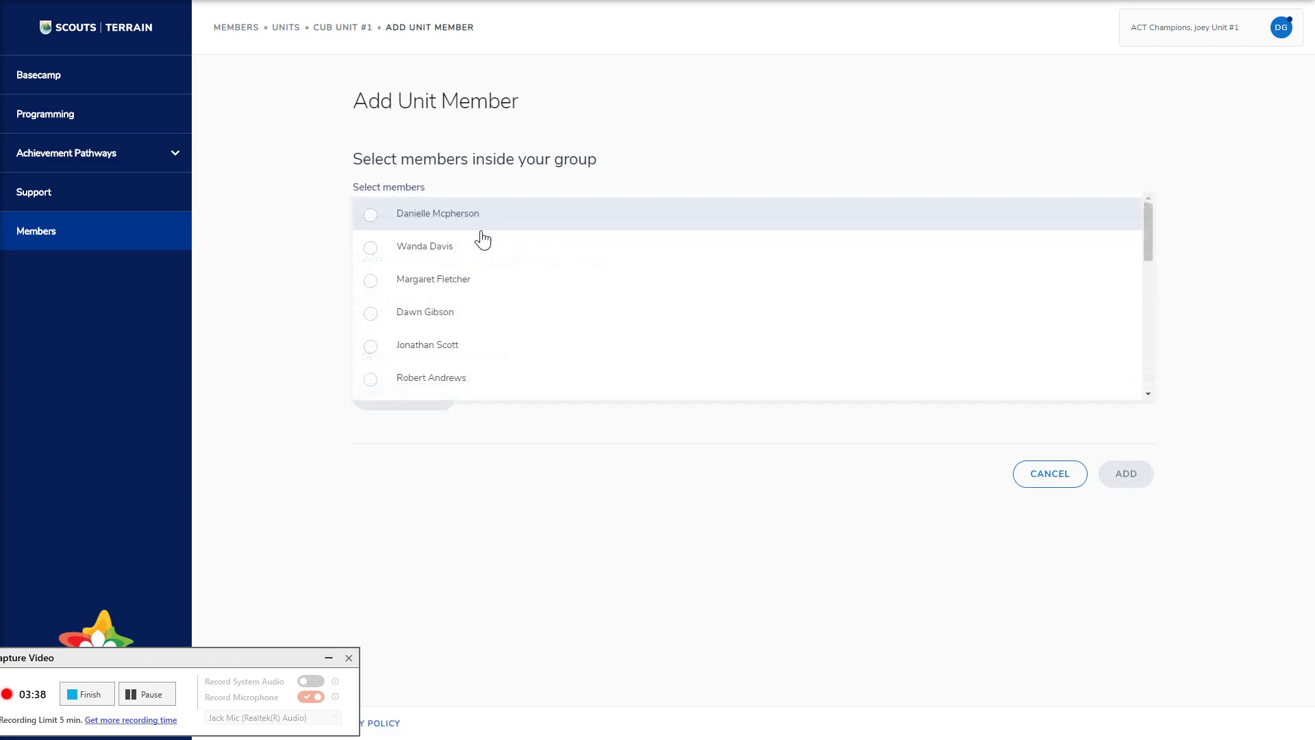
pyautogui.click(457, 320)
pyautogui.click(896, 469)
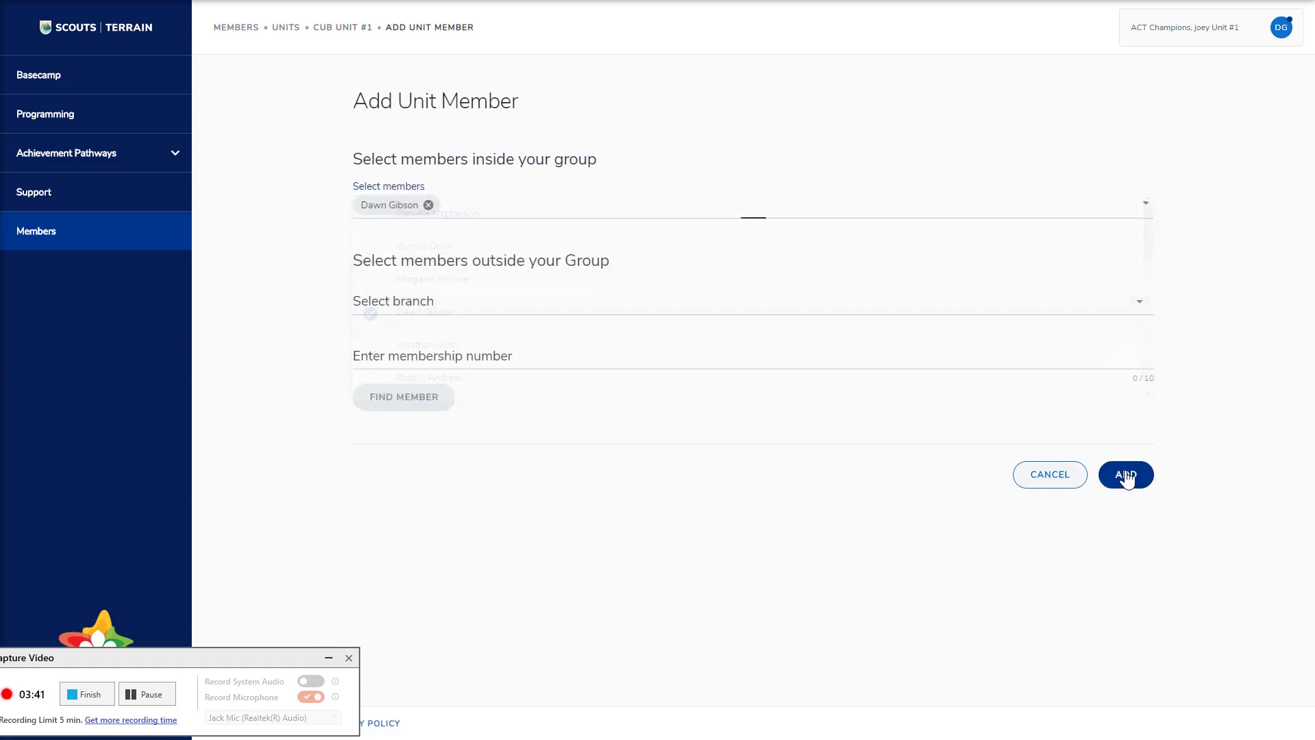
pyautogui.click(1124, 477)
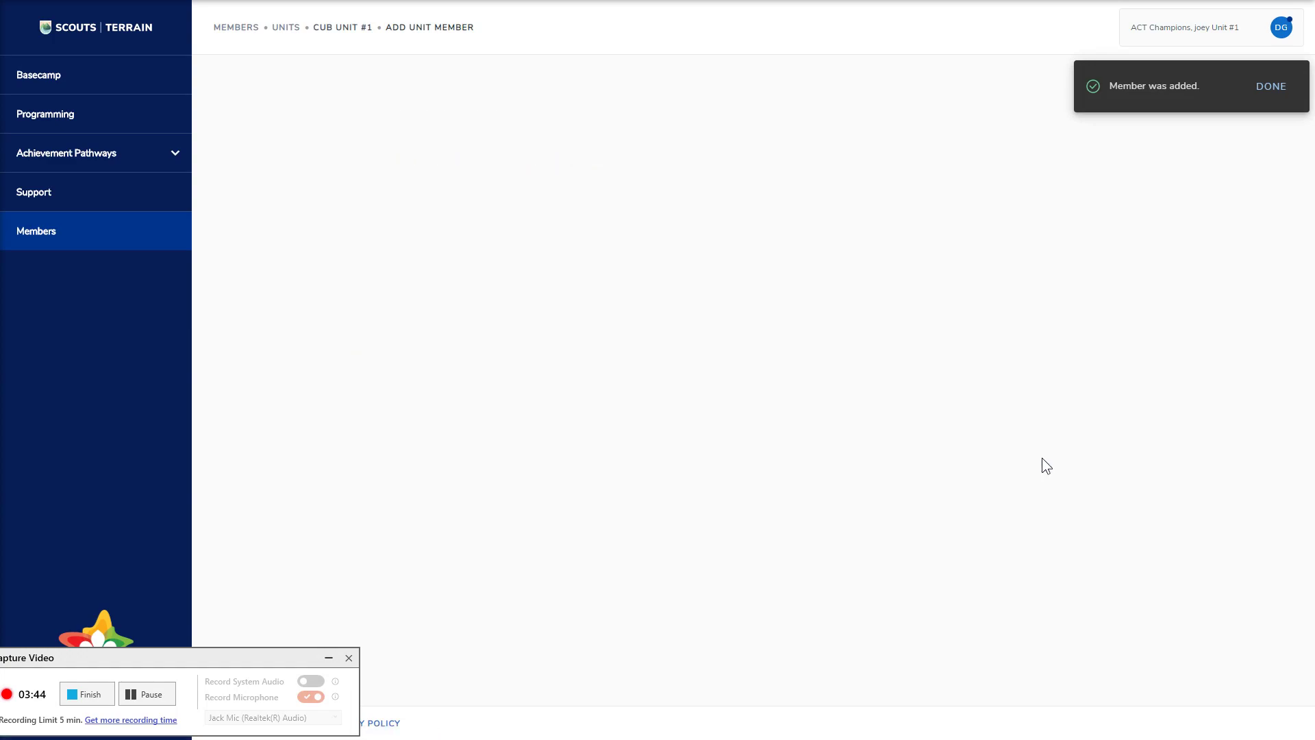
pyautogui.click(1270, 87)
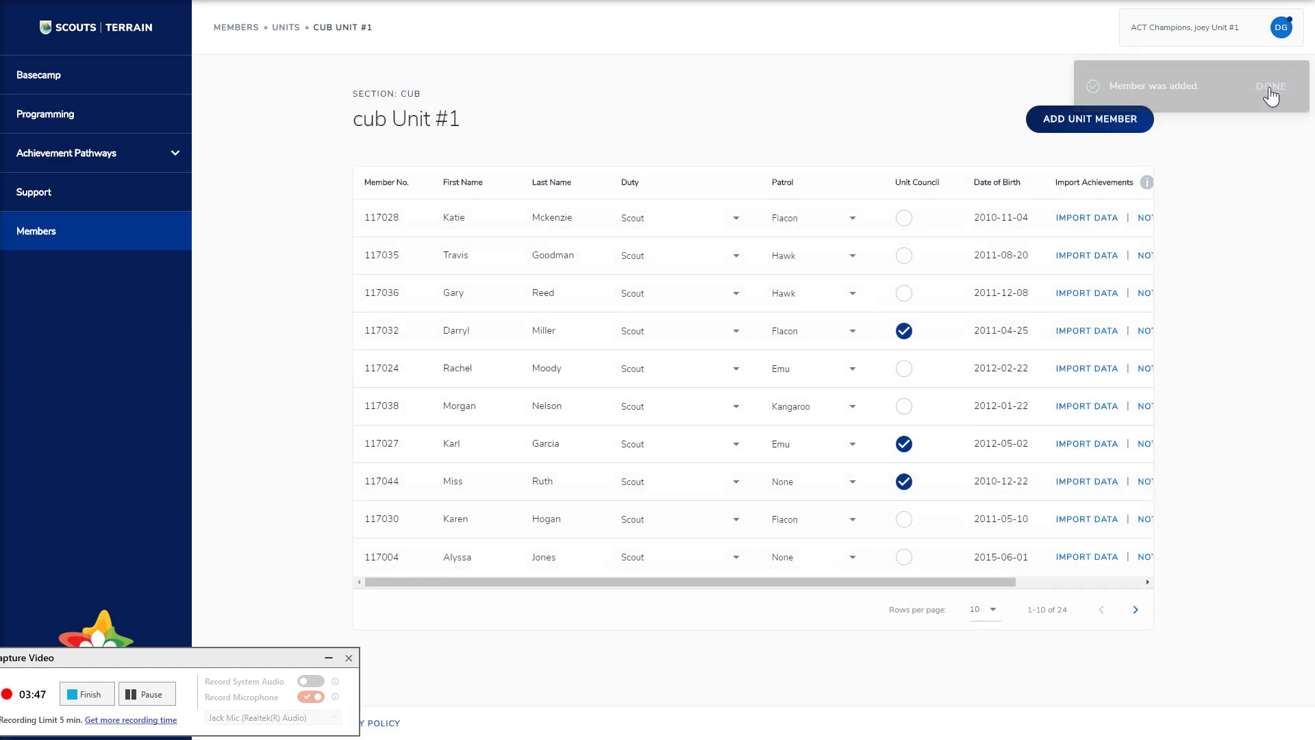
# Remove the same member, listed in the last row of Joey Unit #1's first page, from that unit.
pyautogui.click(91, 250)
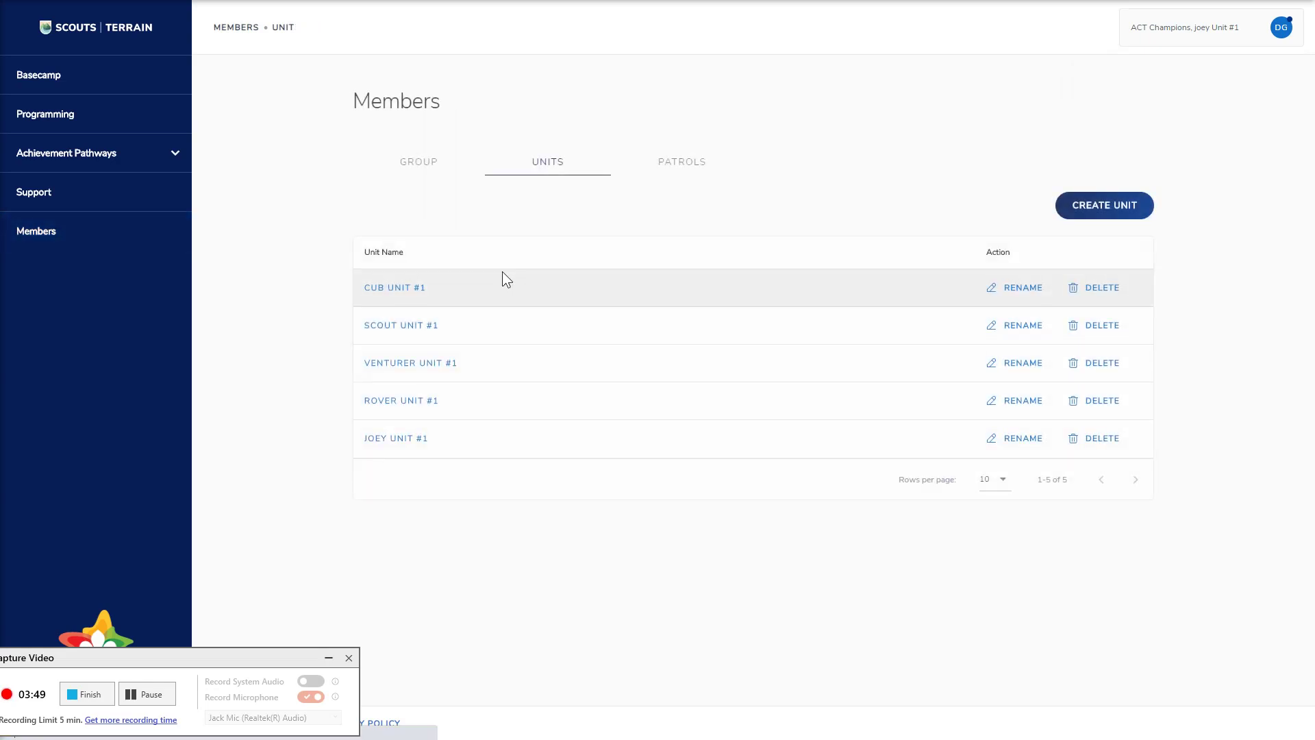
pyautogui.click(395, 439)
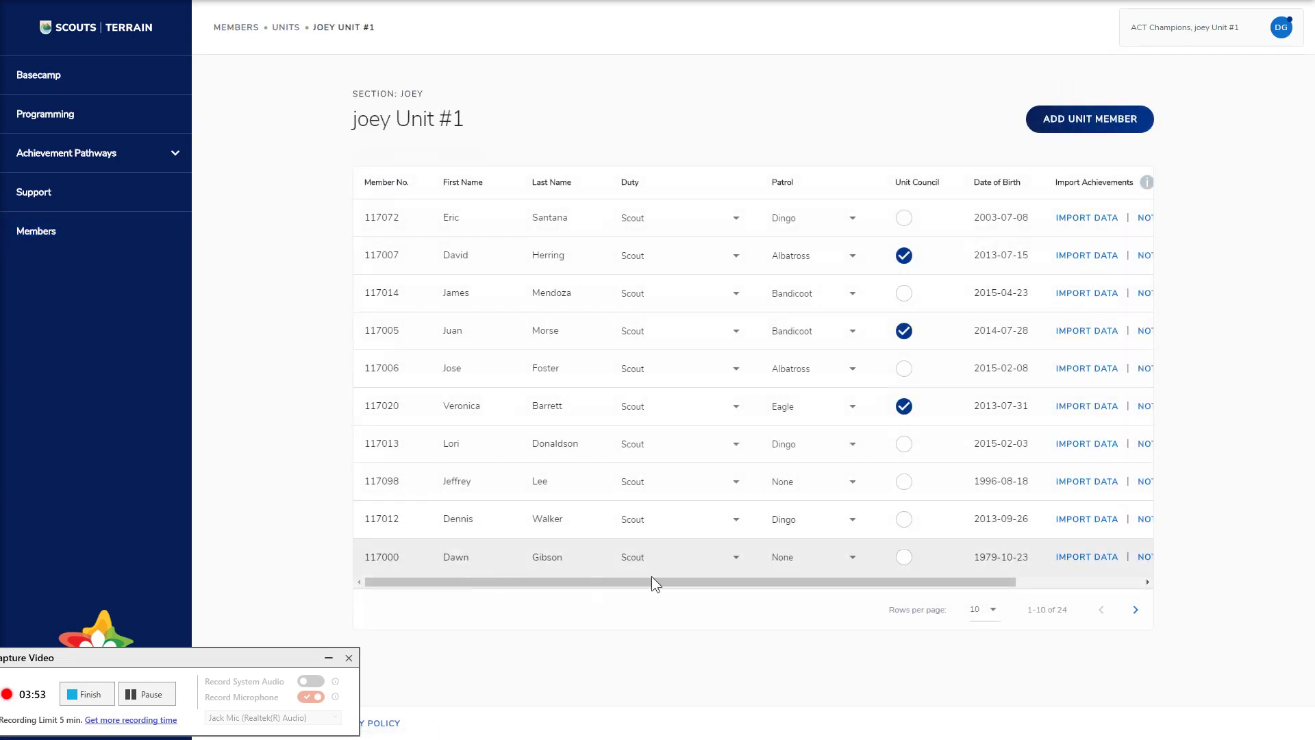
pyautogui.moveTo(631, 584); pyautogui.dragTo(791, 590)
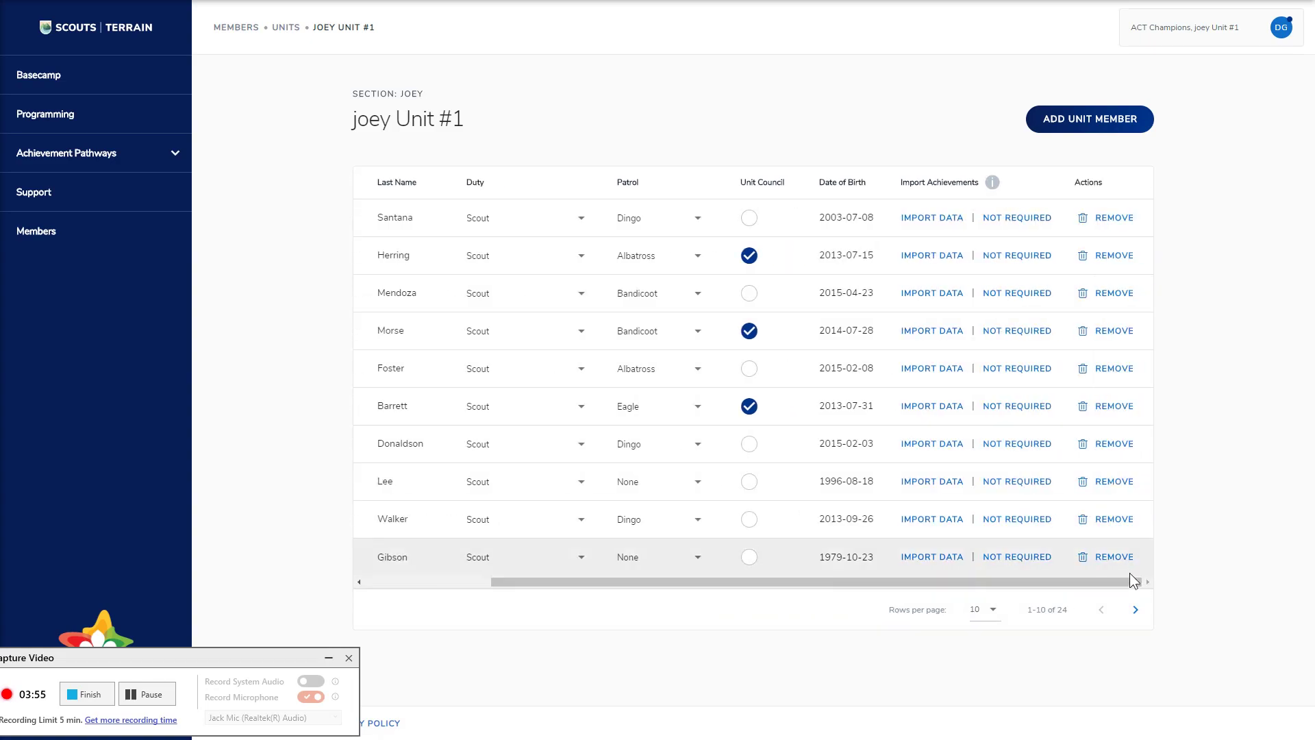
pyautogui.click(1114, 557)
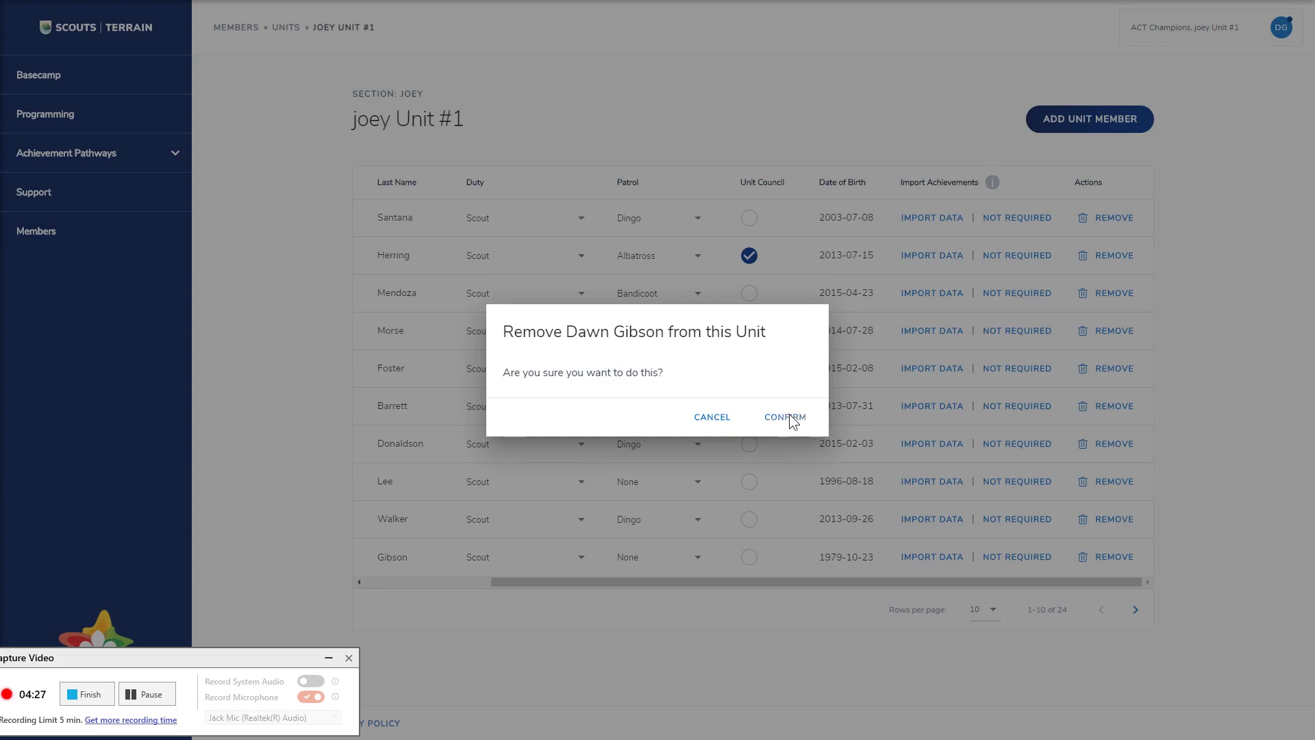
pyautogui.click(789, 415)
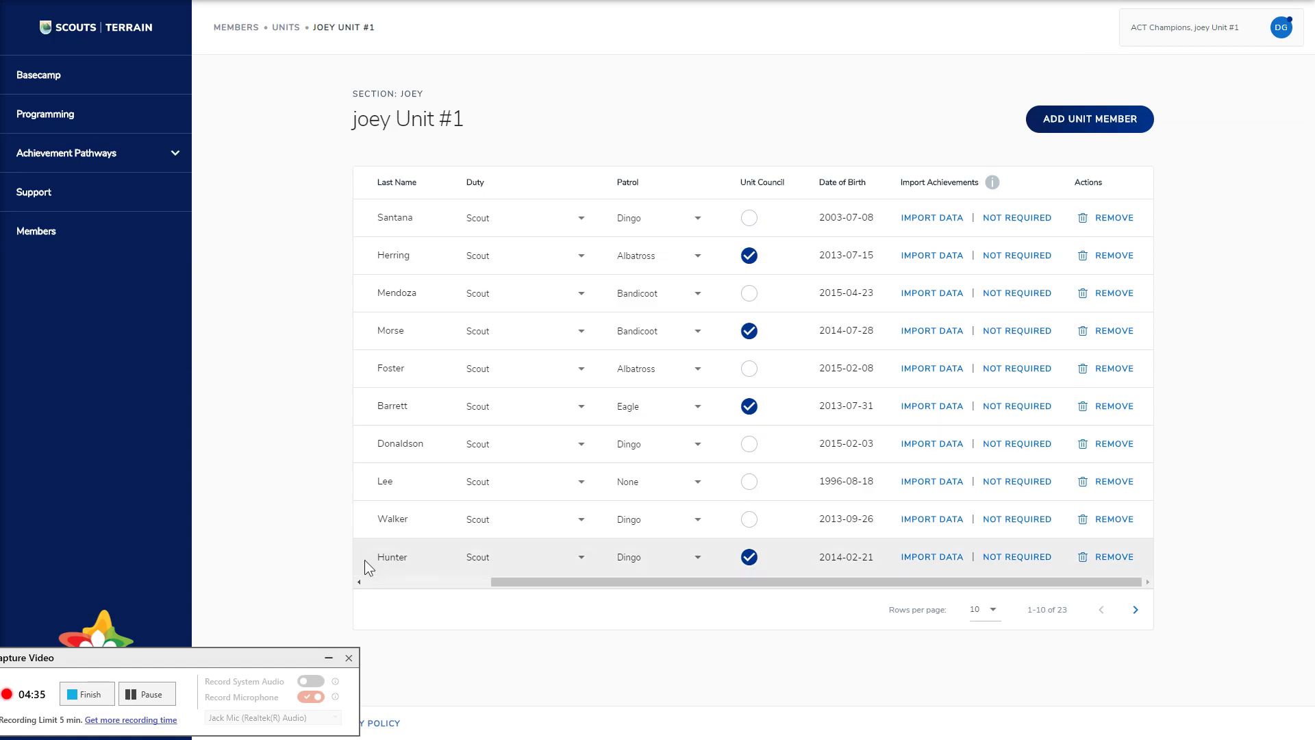
pyautogui.click(215, 649)
pyautogui.moveTo(222, 655); pyautogui.dragTo(430, 628)
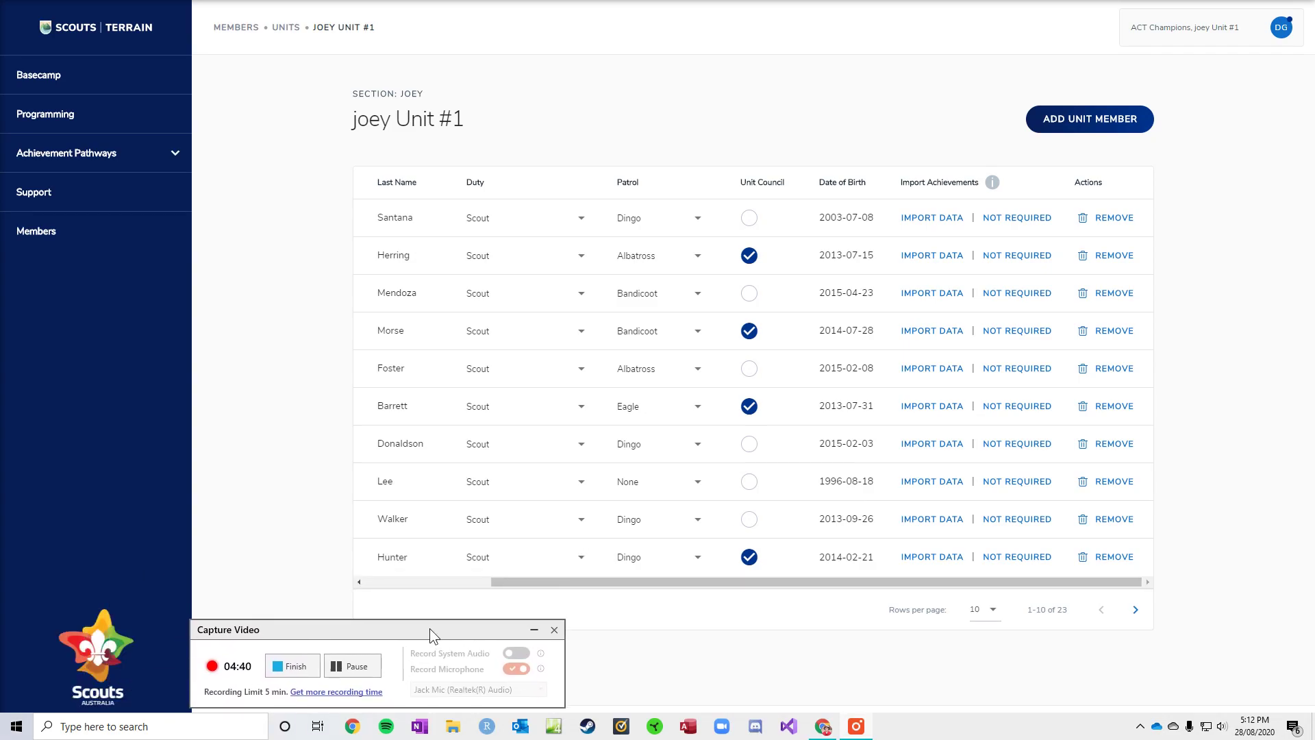